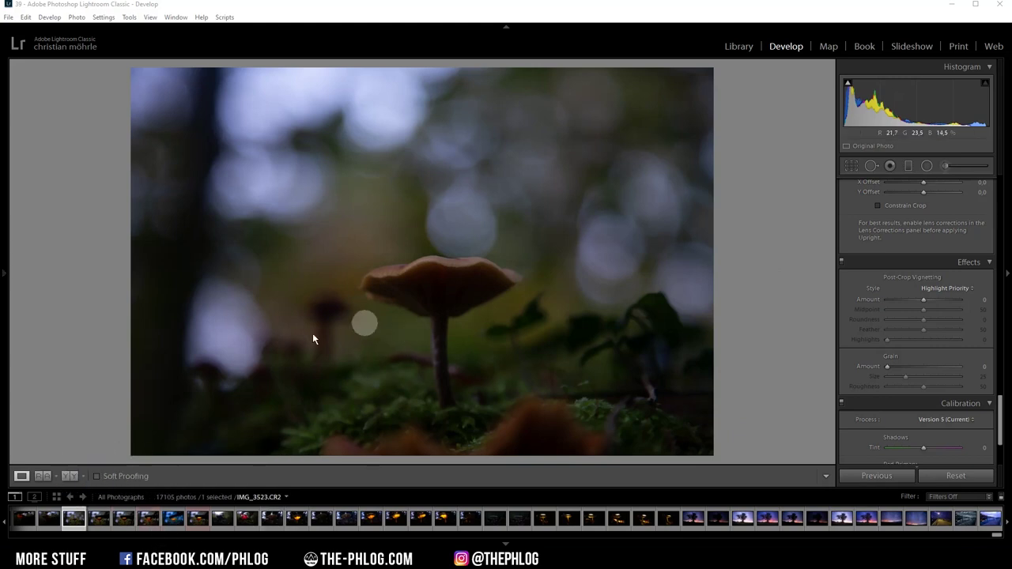
# Enable lens profile corrections on the mushroom photo
pyautogui.click(151, 527)
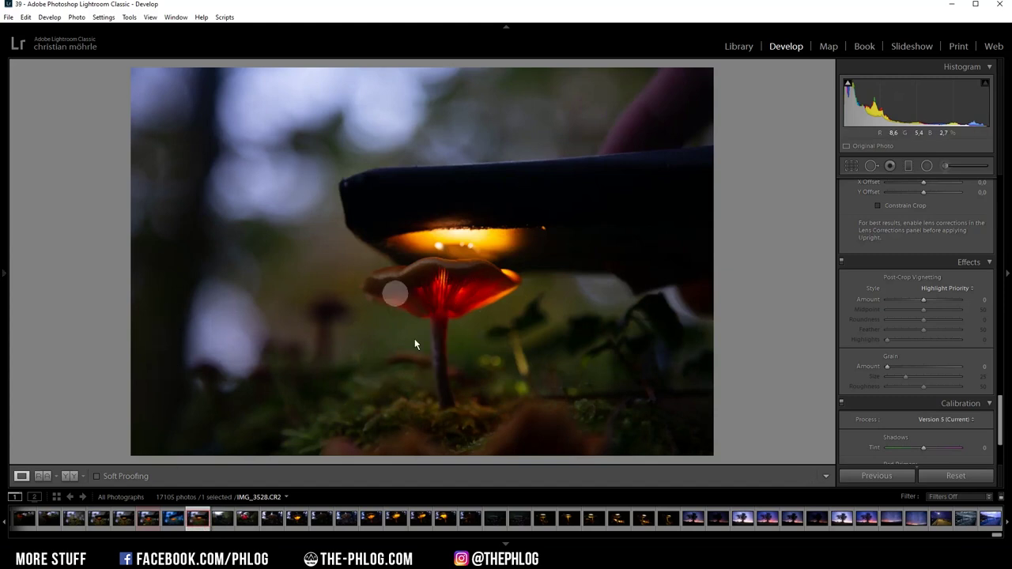
pyautogui.moveTo(1001, 412); pyautogui.dragTo(998, 339)
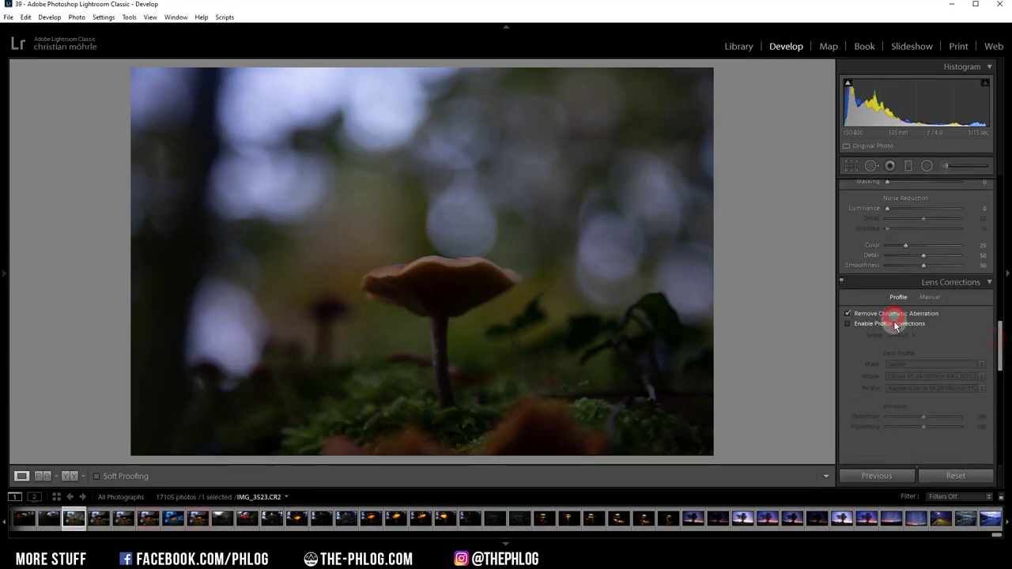
pyautogui.click(896, 324)
# Set the photo's colour profile to Adobe Standard in the Basic panel
pyautogui.moveTo(997, 335); pyautogui.dragTo(995, 188)
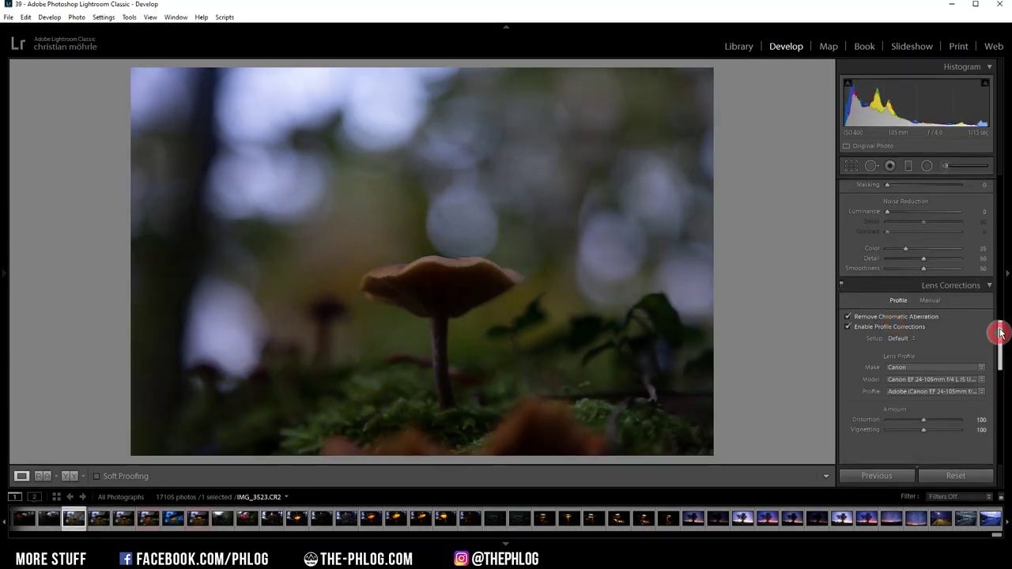
pyautogui.click(994, 188)
pyautogui.click(896, 219)
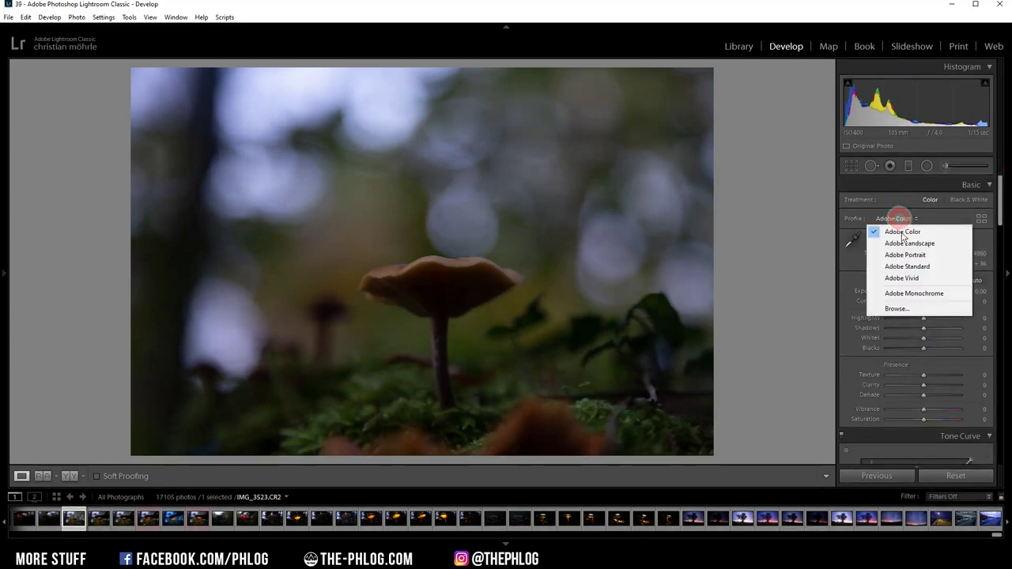
pyautogui.click(908, 266)
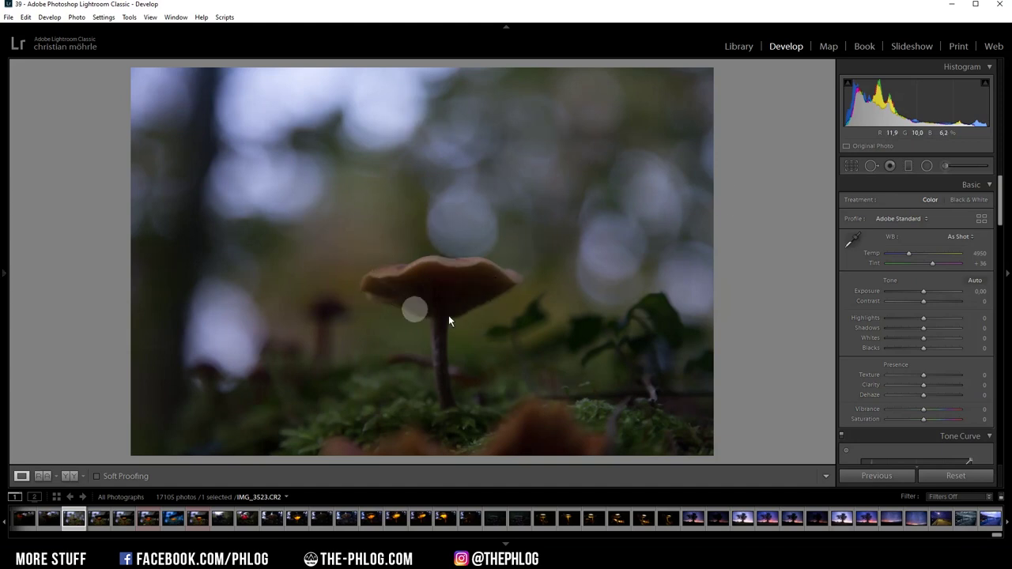
# Set Temp to 3232, Highlights −32, Shadows +39 and Contrast +12
pyautogui.moveTo(909, 254); pyautogui.dragTo(899, 257)
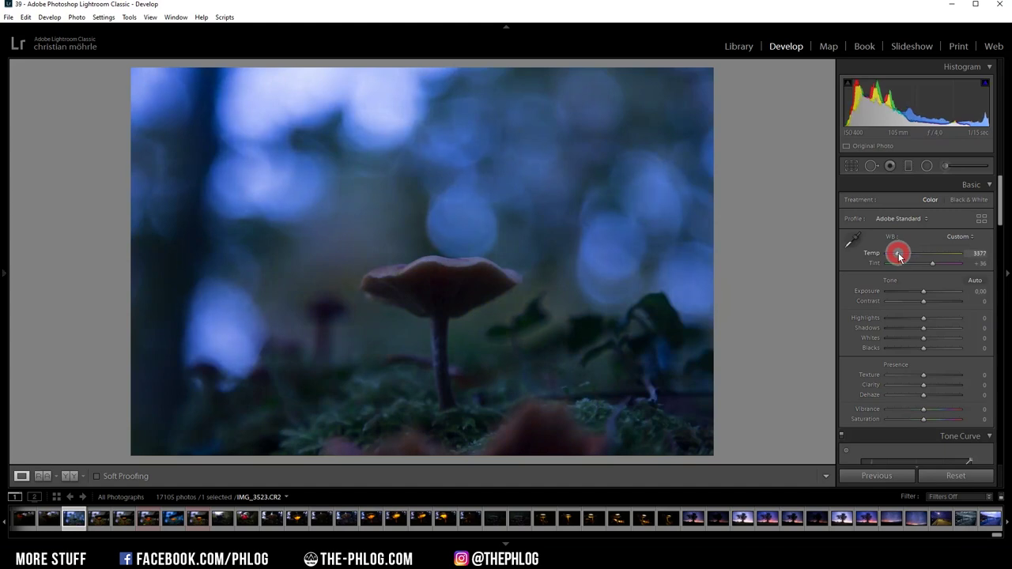
pyautogui.moveTo(899, 256); pyautogui.dragTo(897, 254)
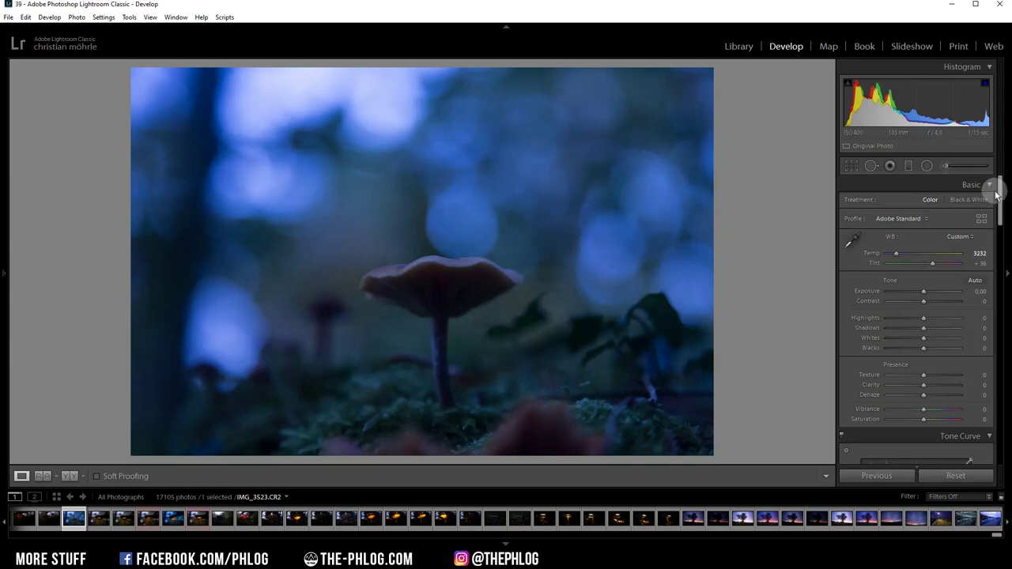
pyautogui.moveTo(925, 322); pyautogui.dragTo(921, 321)
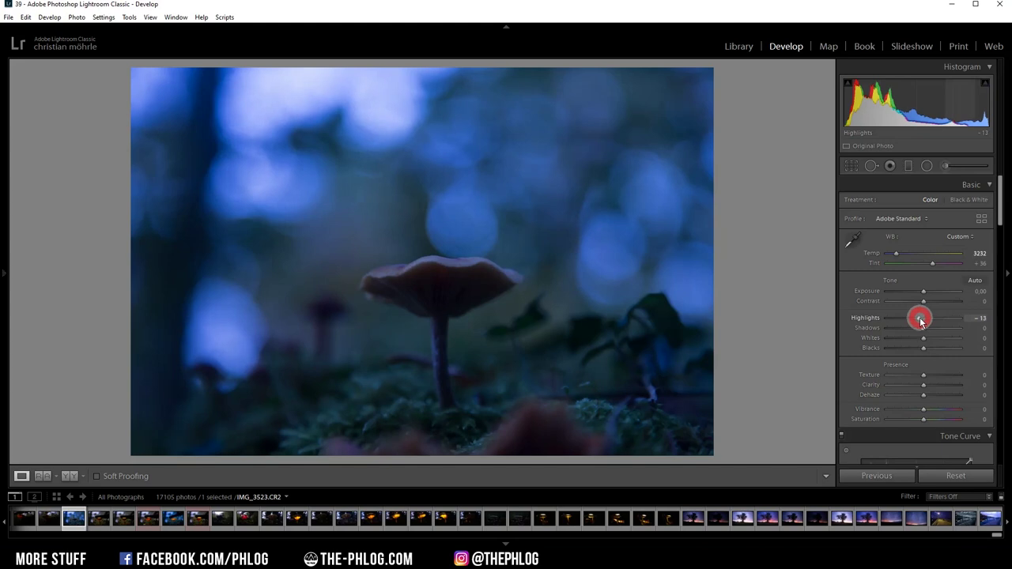
pyautogui.moveTo(921, 322)
pyautogui.mouseDown()
pyautogui.moveTo(914, 318)
pyautogui.moveTo(934, 333)
pyautogui.mouseUp()
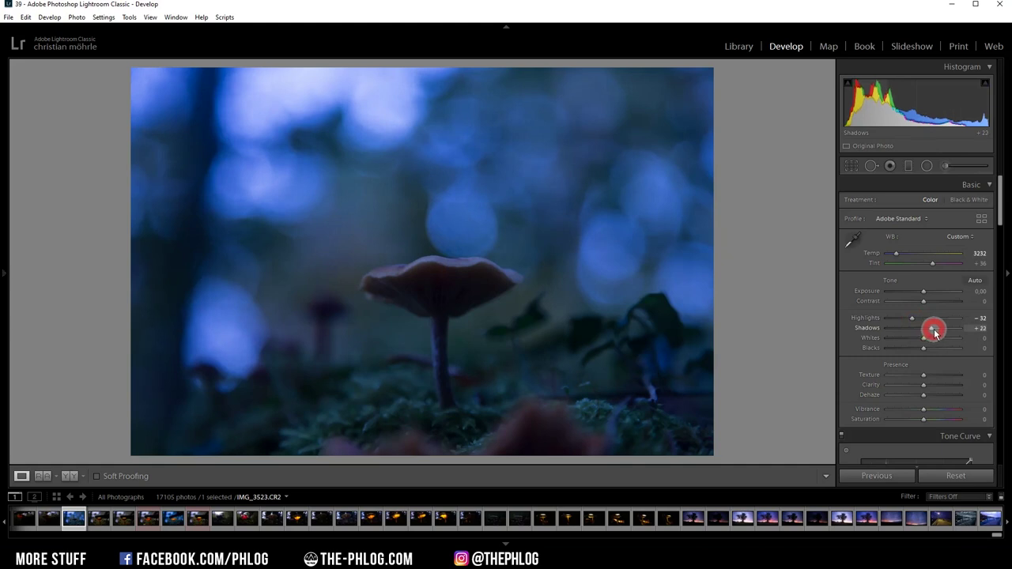
pyautogui.moveTo(935, 334); pyautogui.dragTo(939, 334)
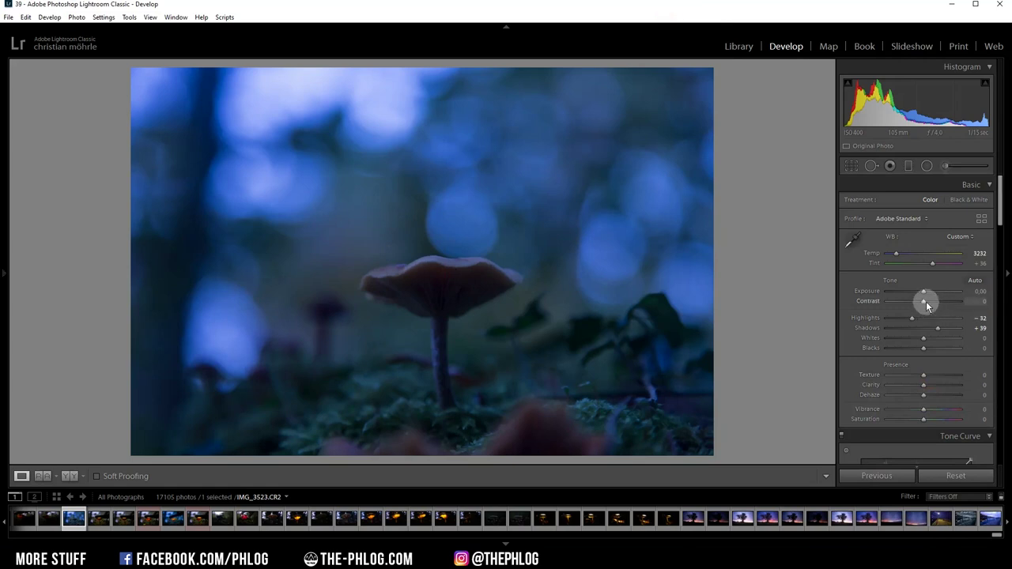
pyautogui.moveTo(926, 302); pyautogui.dragTo(933, 303)
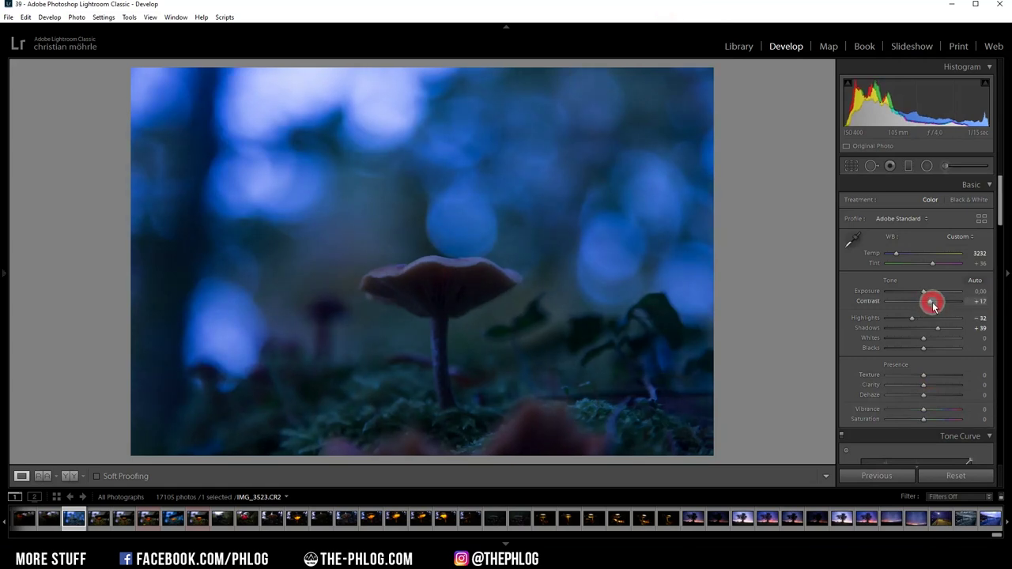
pyautogui.moveTo(933, 305); pyautogui.dragTo(930, 305)
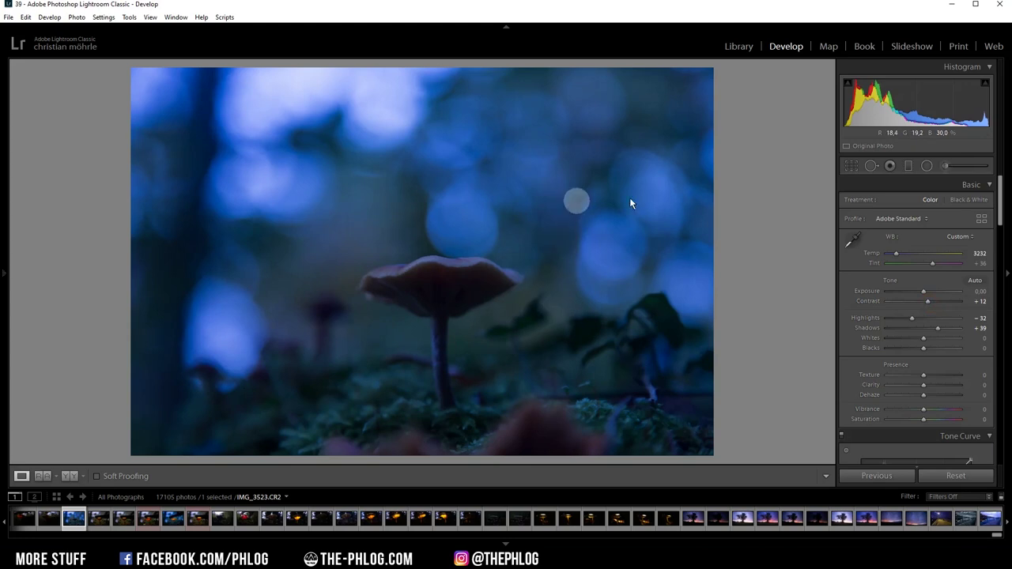
# Add a Graduated Filter across the top with slightly negative exposure
pyautogui.click(910, 166)
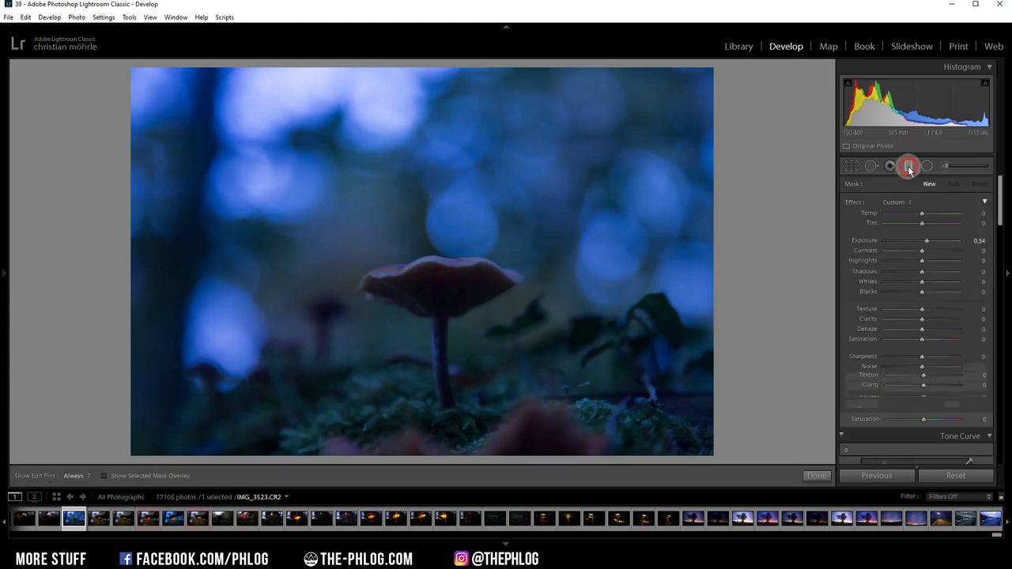
pyautogui.click(484, 171)
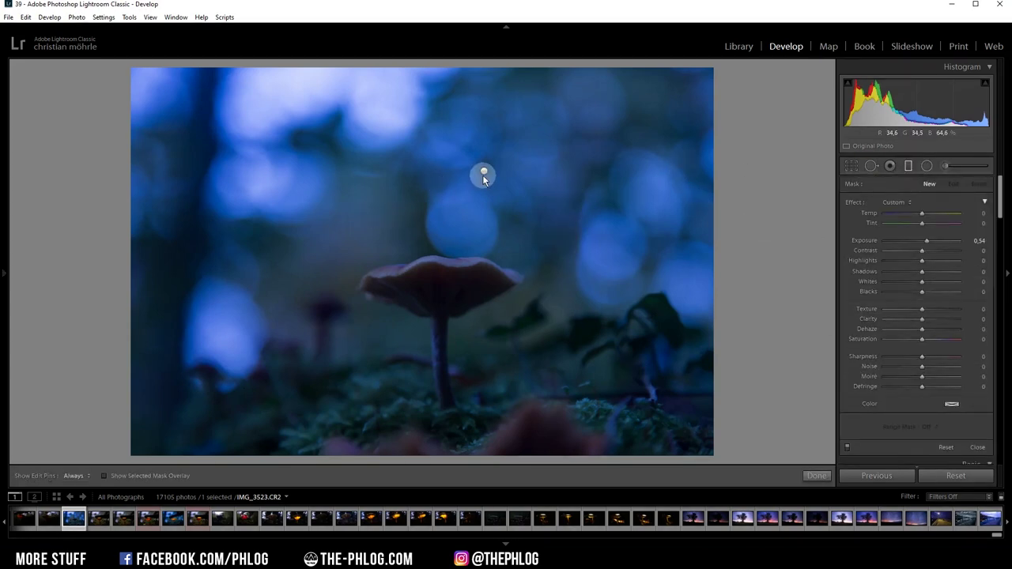
pyautogui.click(483, 174)
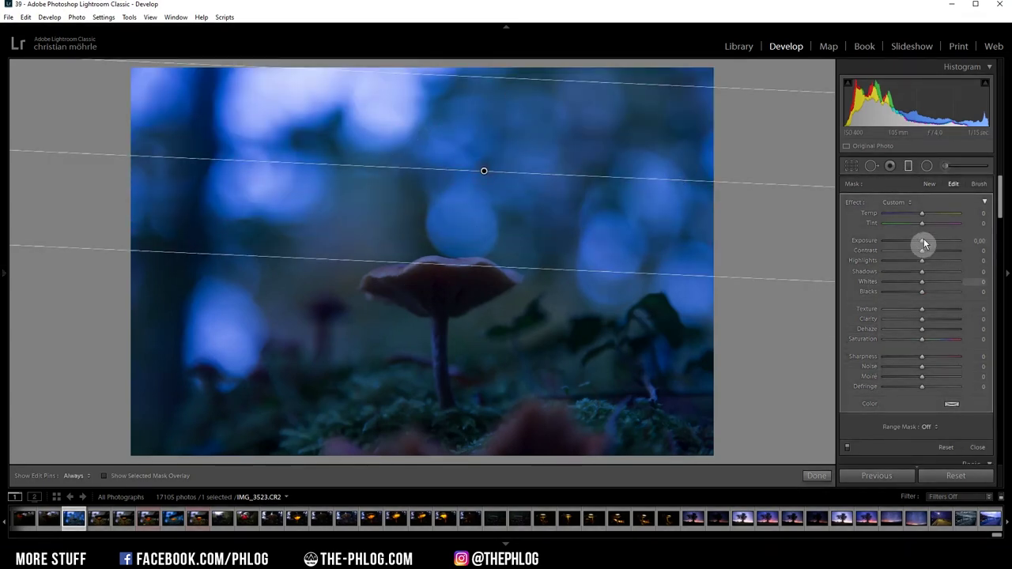
pyautogui.moveTo(922, 241); pyautogui.dragTo(916, 244)
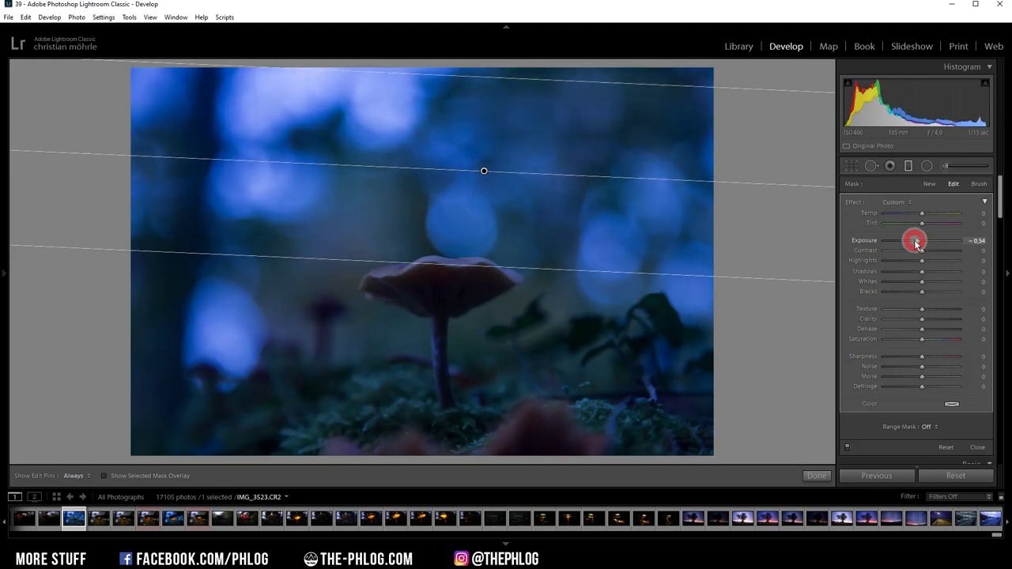
pyautogui.moveTo(915, 244); pyautogui.dragTo(920, 242)
# Draw a Radial Filter on the mushroom cap with Texture 60 and Clarity 36
pyautogui.click(927, 168)
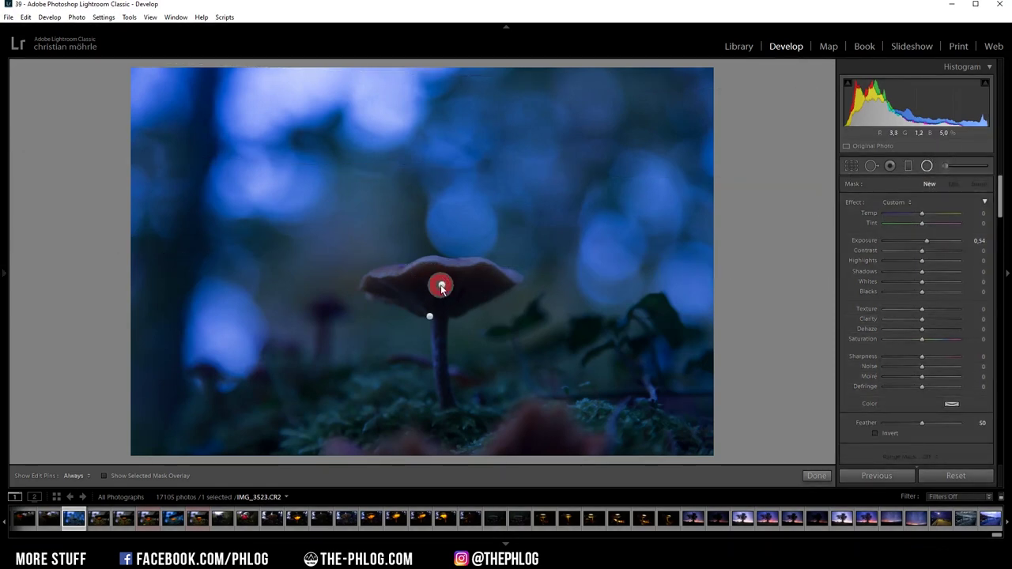
pyautogui.moveTo(441, 287); pyautogui.dragTo(532, 325)
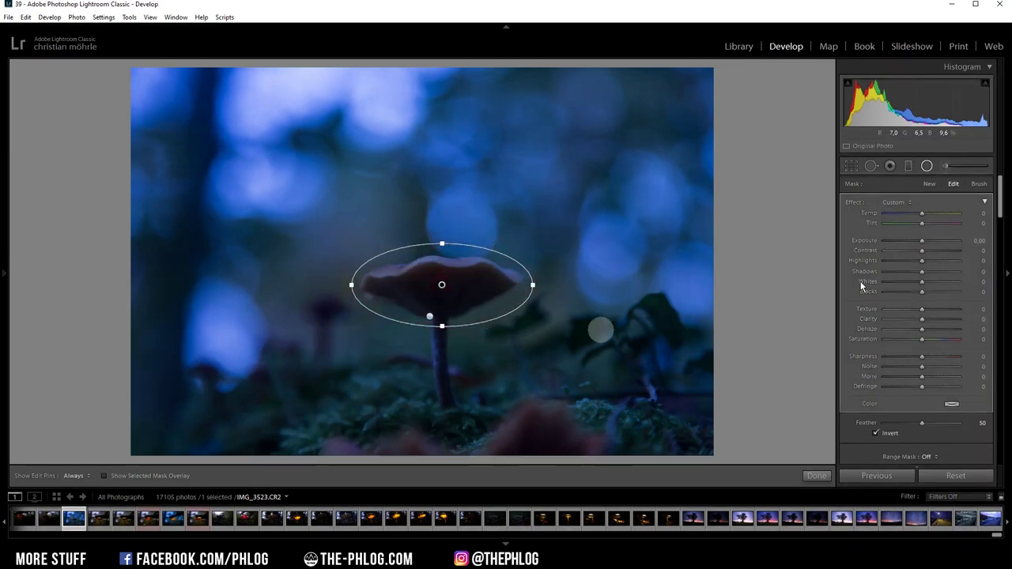
pyautogui.moveTo(922, 309); pyautogui.dragTo(931, 314)
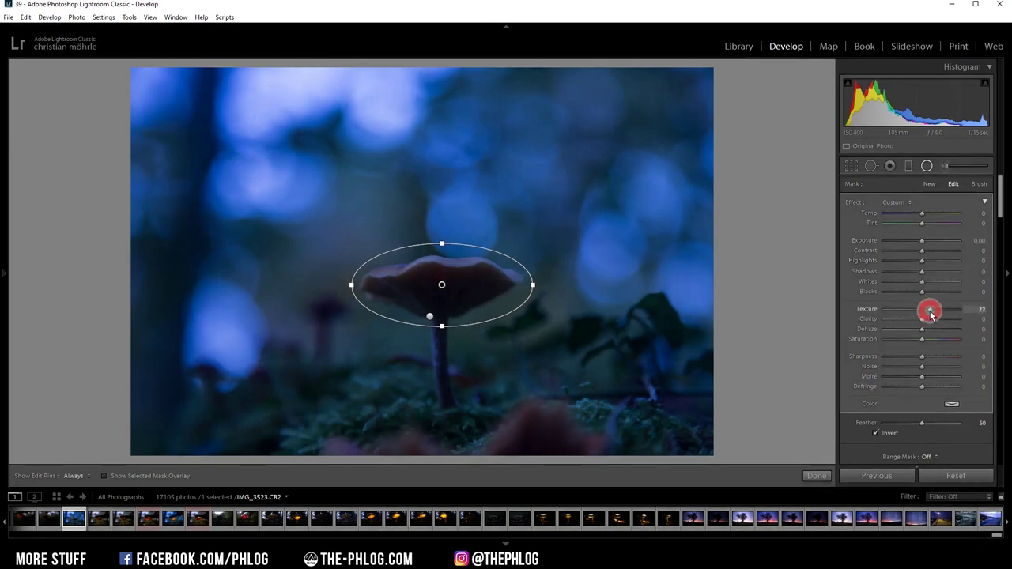
pyautogui.moveTo(930, 314)
pyautogui.mouseDown()
pyautogui.moveTo(944, 309)
pyautogui.moveTo(924, 321)
pyautogui.moveTo(936, 319)
pyautogui.mouseUp()
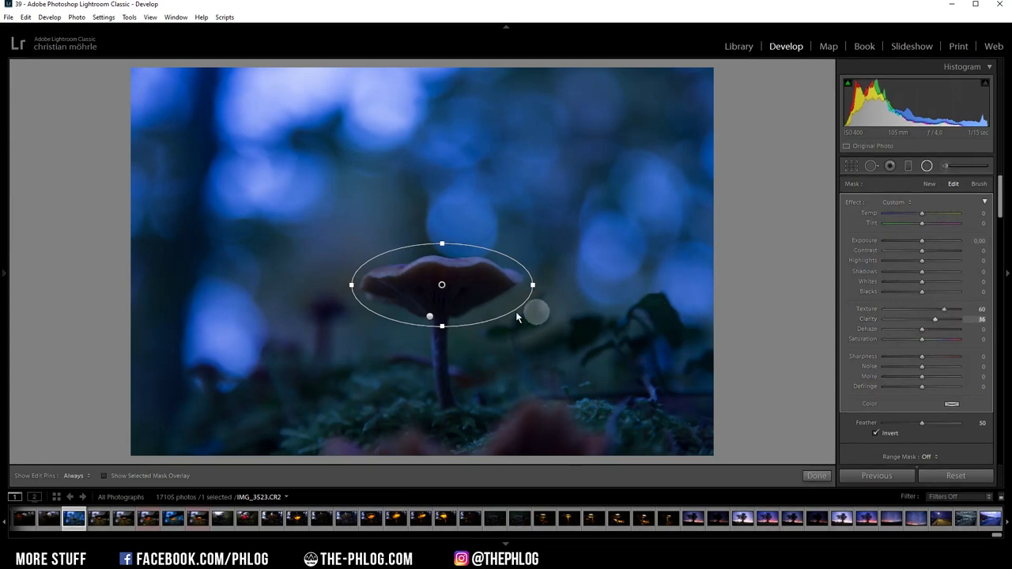
pyautogui.click(429, 319)
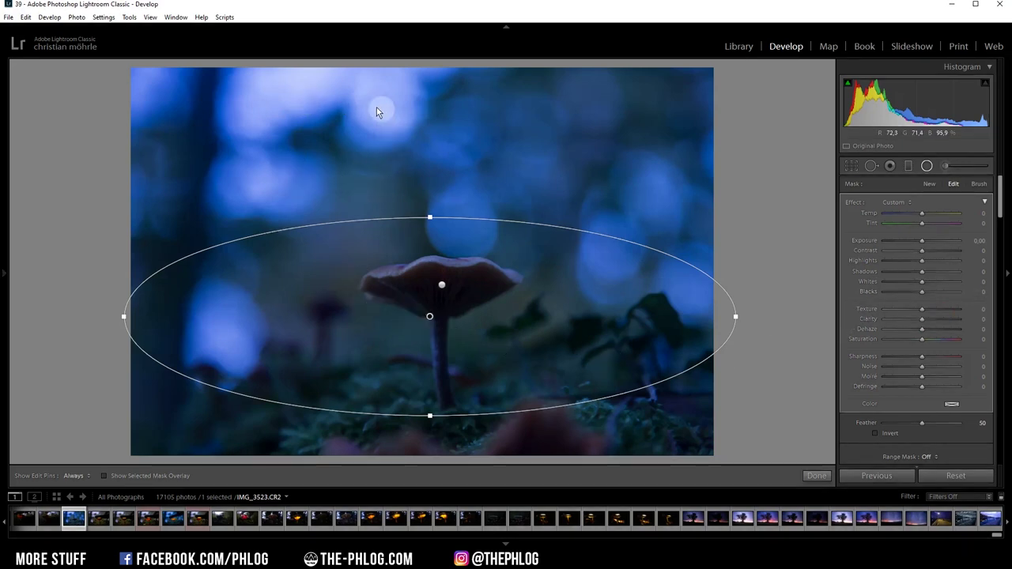
# Give the wide radial filter Shadows −39, Texture −55 and Clarity −22
pyautogui.moveTo(922, 272); pyautogui.dragTo(907, 275)
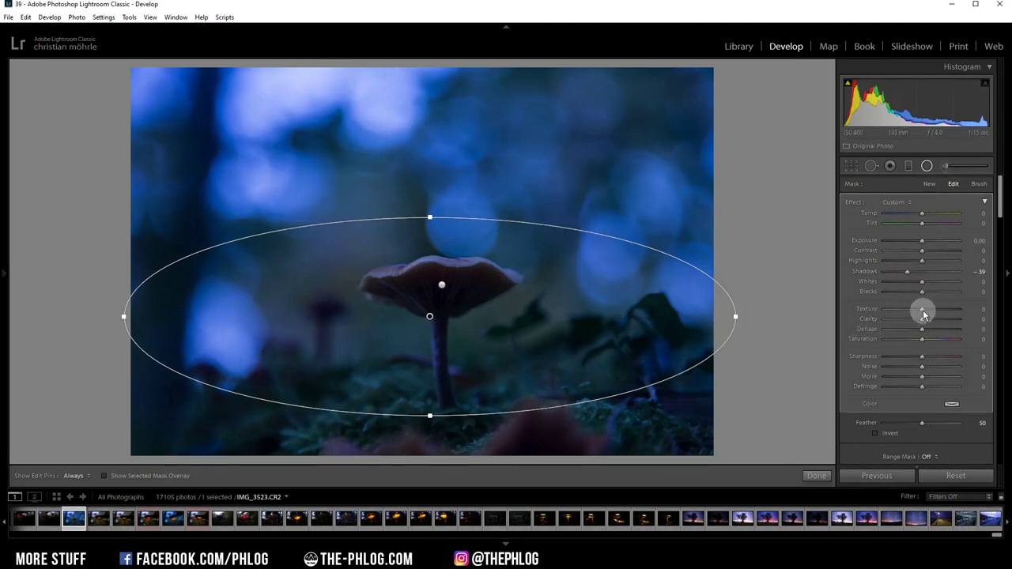
pyautogui.moveTo(922, 311)
pyautogui.mouseDown()
pyautogui.moveTo(901, 309)
pyautogui.moveTo(913, 319)
pyautogui.mouseUp()
pyautogui.click(929, 167)
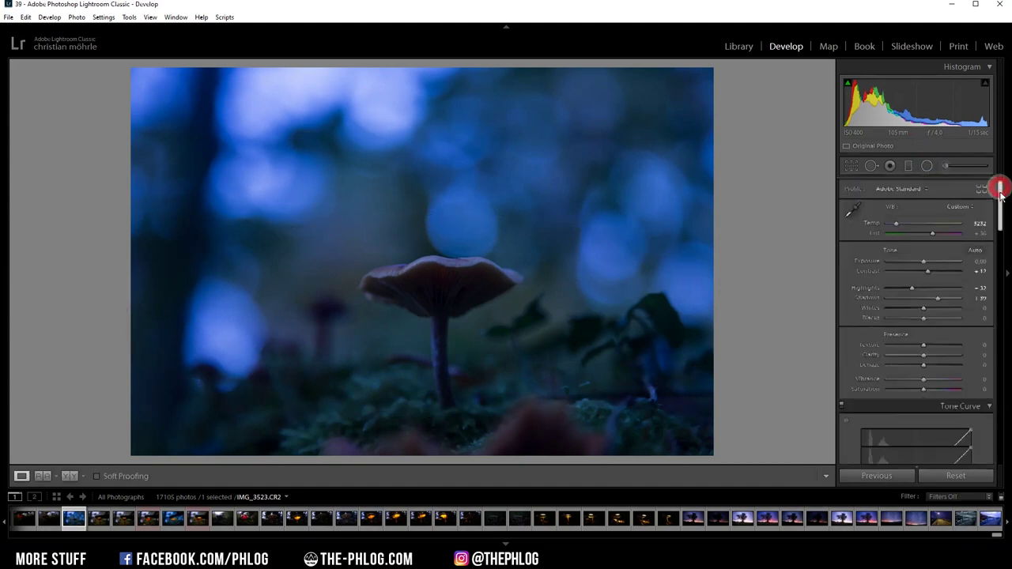
# Reduce the saturation of the blue tones
pyautogui.moveTo(1001, 187)
pyautogui.mouseDown()
pyautogui.moveTo(989, 270)
pyautogui.moveTo(987, 259)
pyautogui.mouseUp()
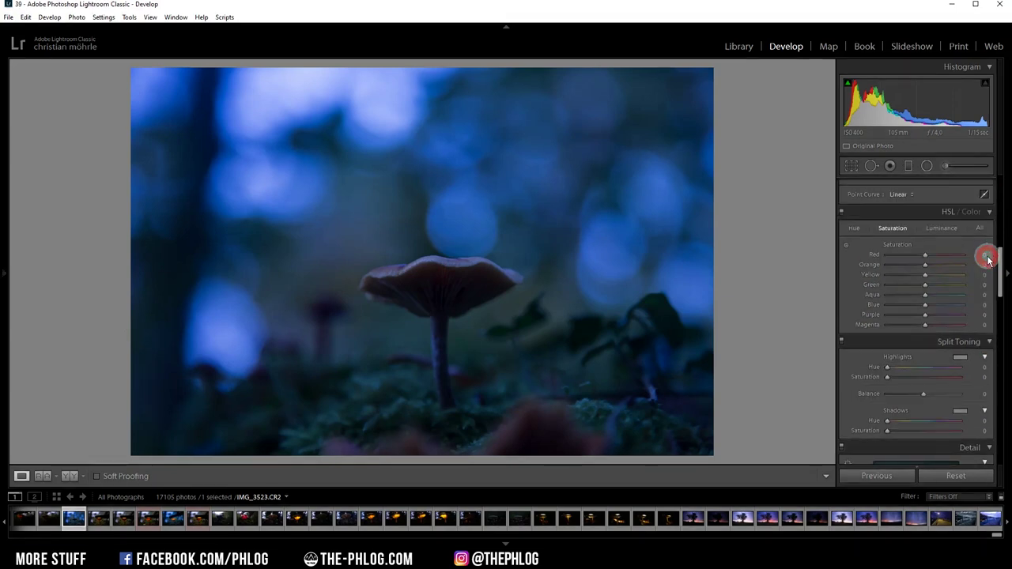
pyautogui.click(926, 307)
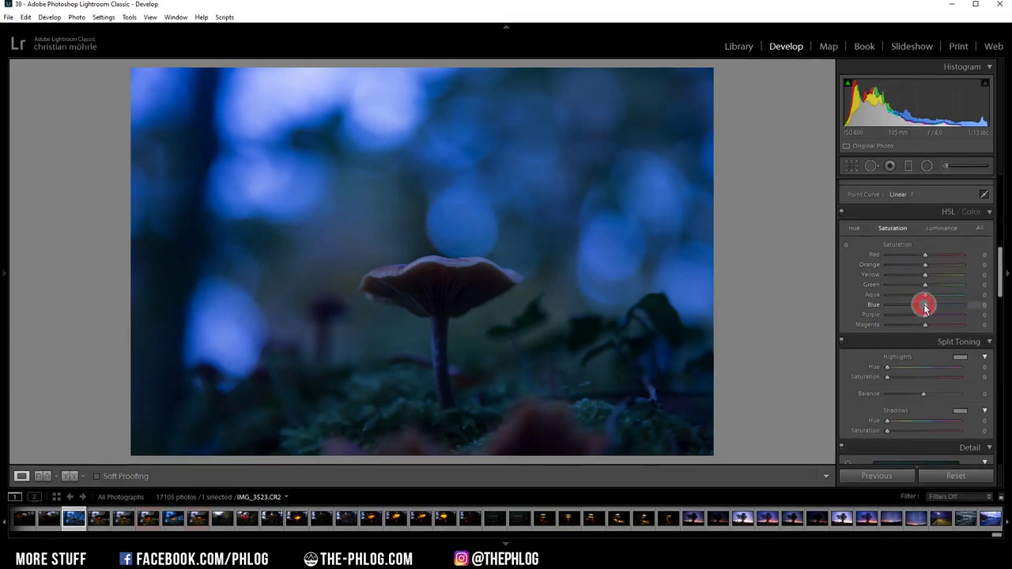
pyautogui.moveTo(926, 308); pyautogui.dragTo(922, 309)
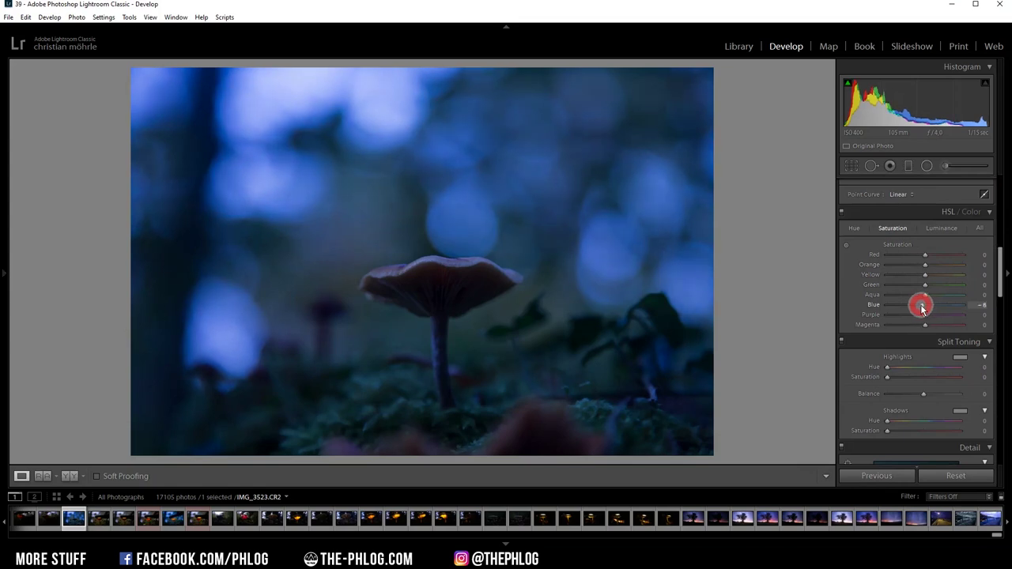
pyautogui.moveTo(922, 308); pyautogui.dragTo(917, 309)
pyautogui.moveTo(999, 256); pyautogui.dragTo(999, 280)
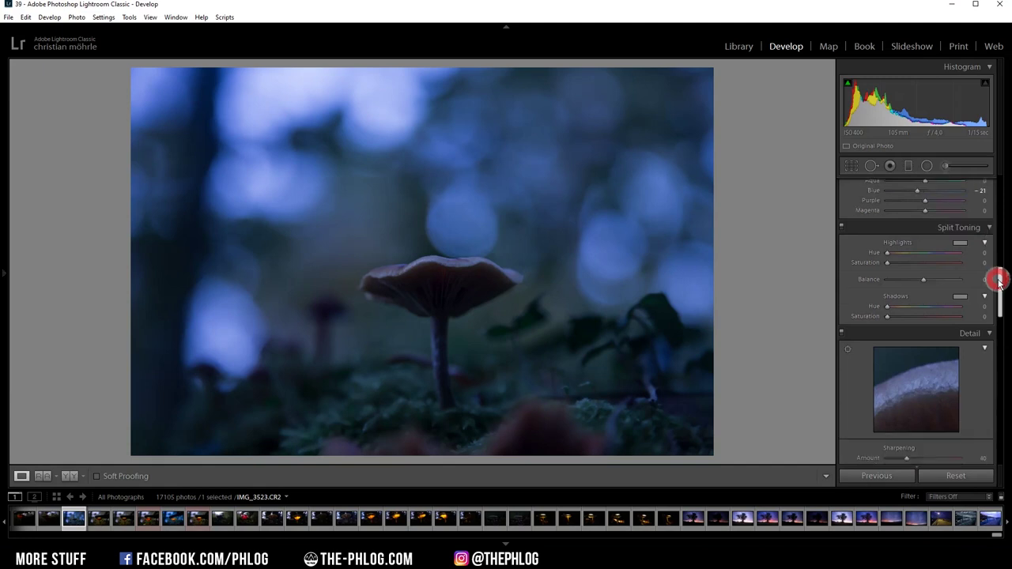
# Split-tone highlights to hue 206, saturation 8 and shadows to hue 219, saturation 12
pyautogui.click(959, 243)
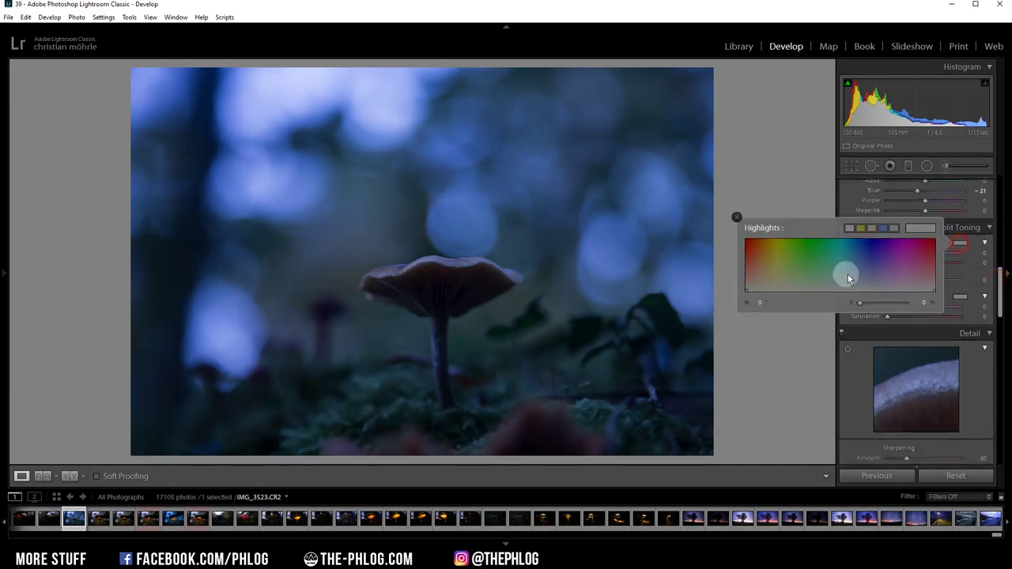
pyautogui.click(853, 285)
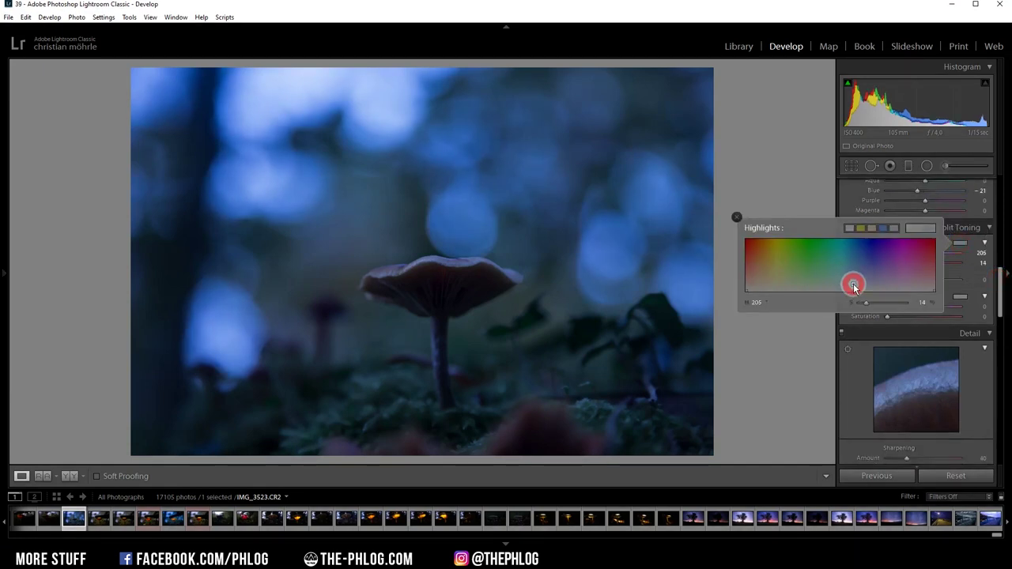
pyautogui.moveTo(854, 287); pyautogui.dragTo(865, 304)
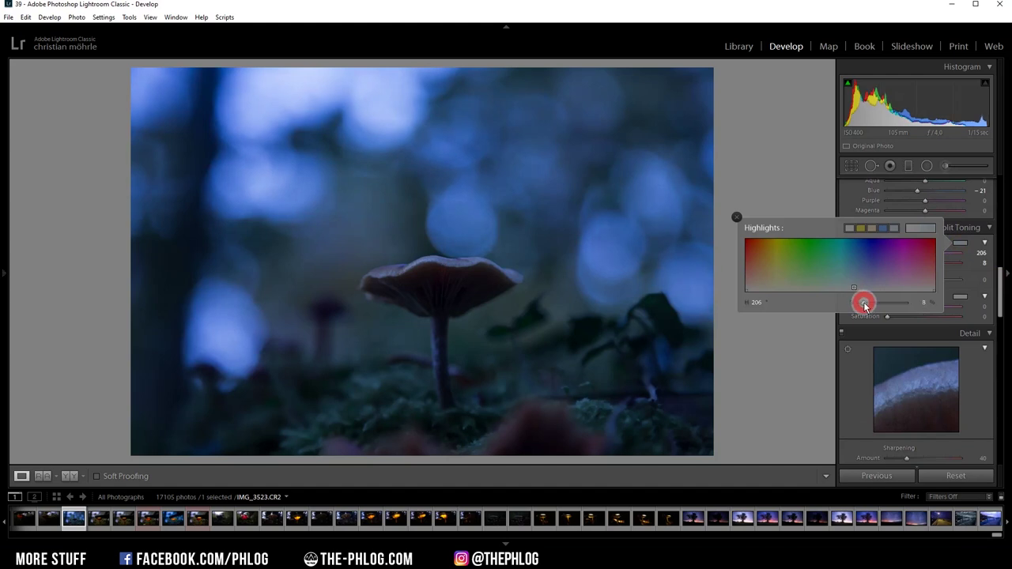
pyautogui.click(959, 297)
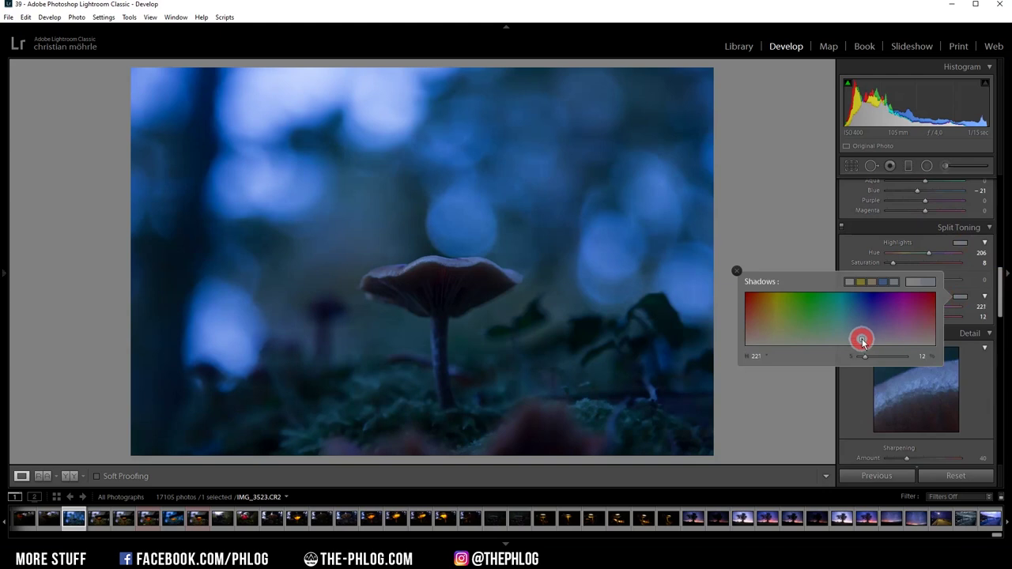
pyautogui.moveTo(862, 340); pyautogui.dragTo(870, 361)
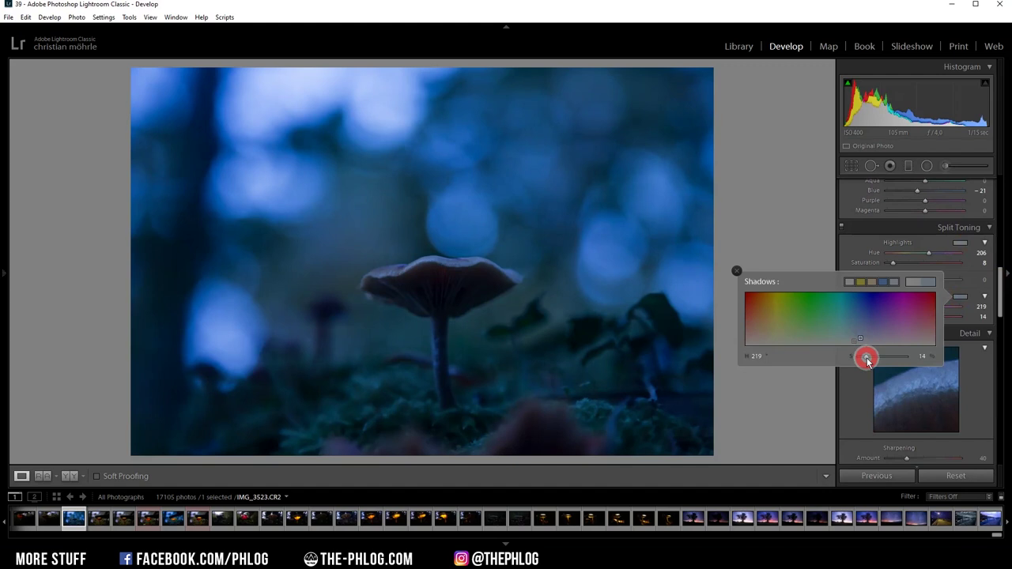
pyautogui.moveTo(867, 361); pyautogui.dragTo(866, 361)
pyautogui.moveTo(866, 361); pyautogui.dragTo(867, 361)
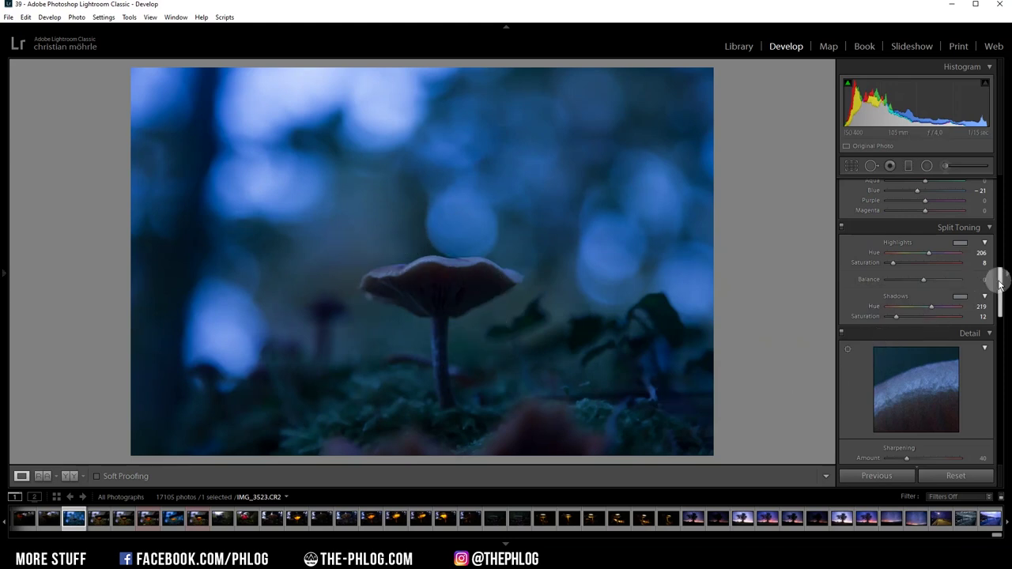
# Raise sharpening amount with a smaller radius and add a negative post-crop vignette
pyautogui.moveTo(1001, 283); pyautogui.dragTo(999, 302)
pyautogui.moveTo(906, 301)
pyautogui.mouseDown()
pyautogui.moveTo(930, 302)
pyautogui.moveTo(862, 311)
pyautogui.moveTo(935, 333)
pyautogui.mouseUp()
pyautogui.moveTo(1000, 305); pyautogui.dragTo(1001, 385)
pyautogui.moveTo(925, 380); pyautogui.dragTo(914, 383)
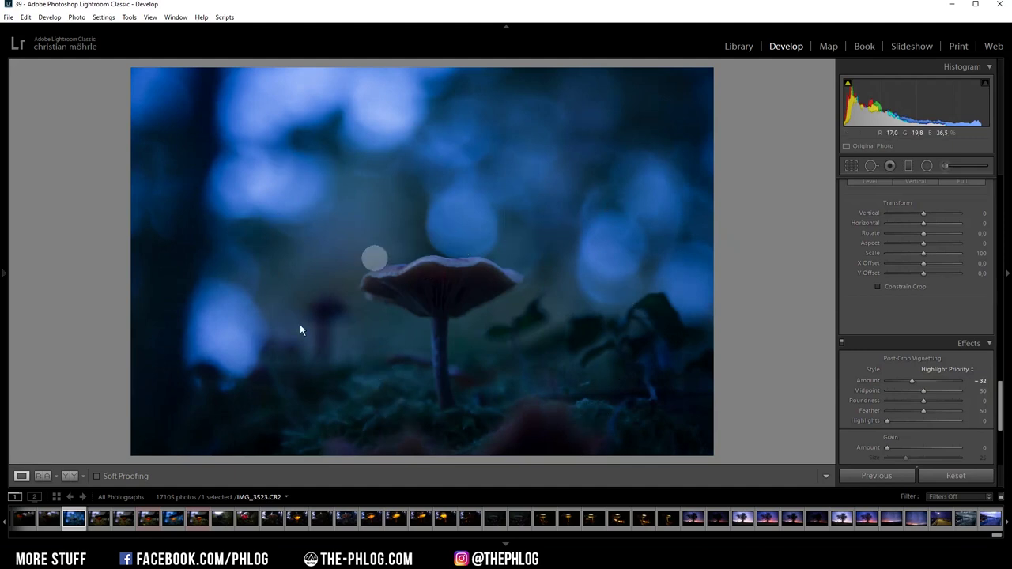
# Paste the blue edit onto both lit frames, then select all three photos
pyautogui.click(144, 522)
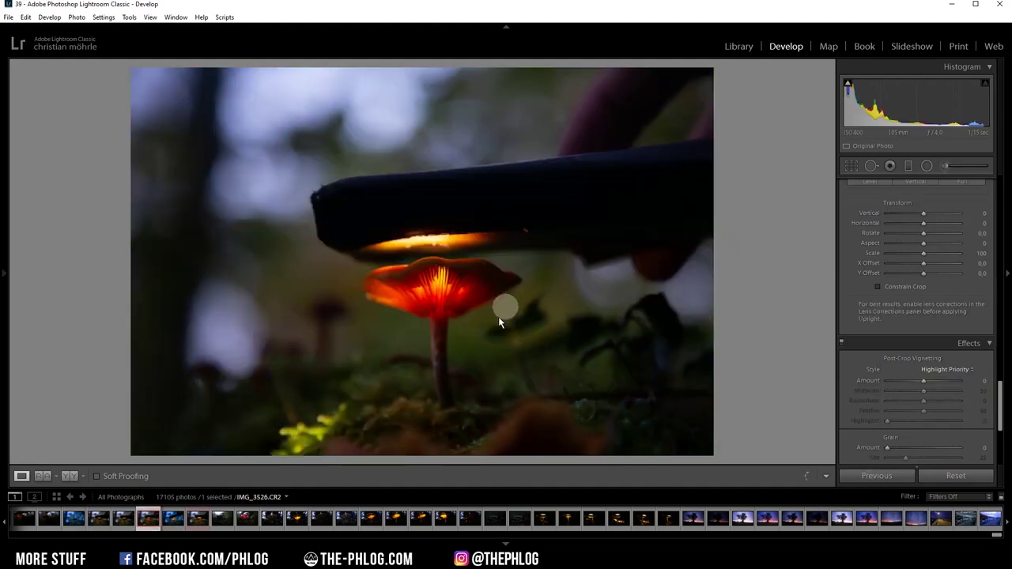
pyautogui.click(883, 479)
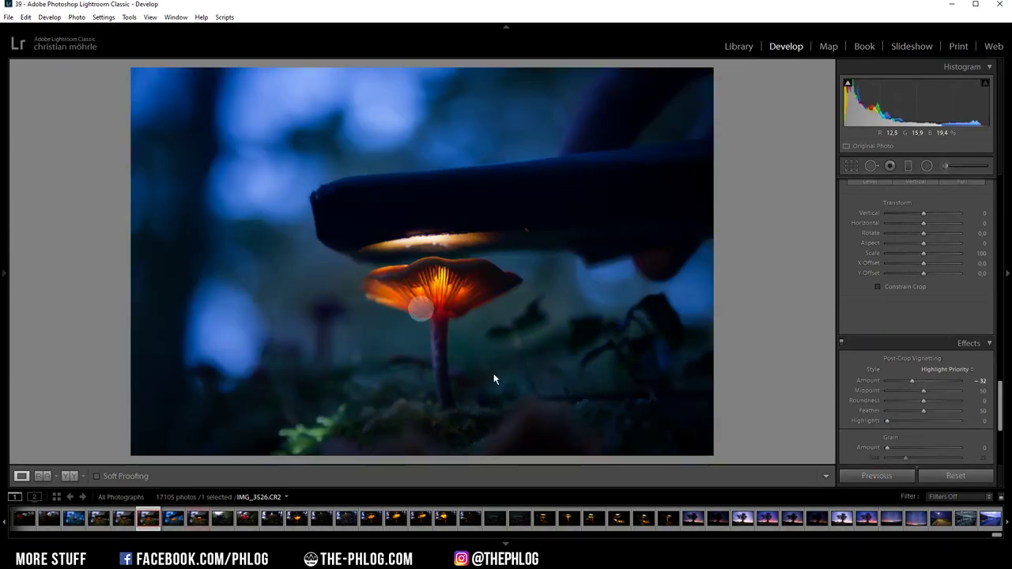
pyautogui.click(198, 522)
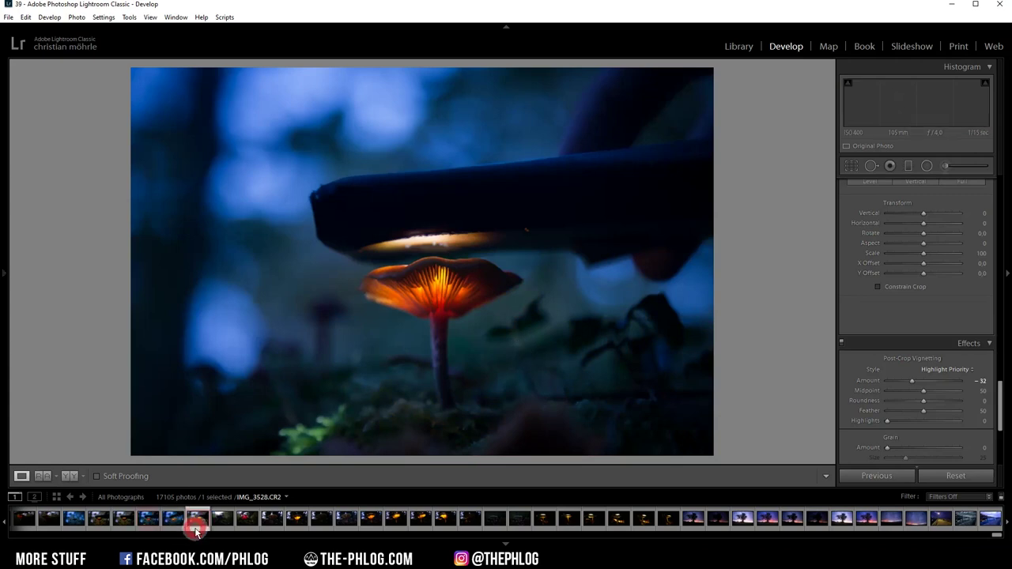
pyautogui.click(878, 478)
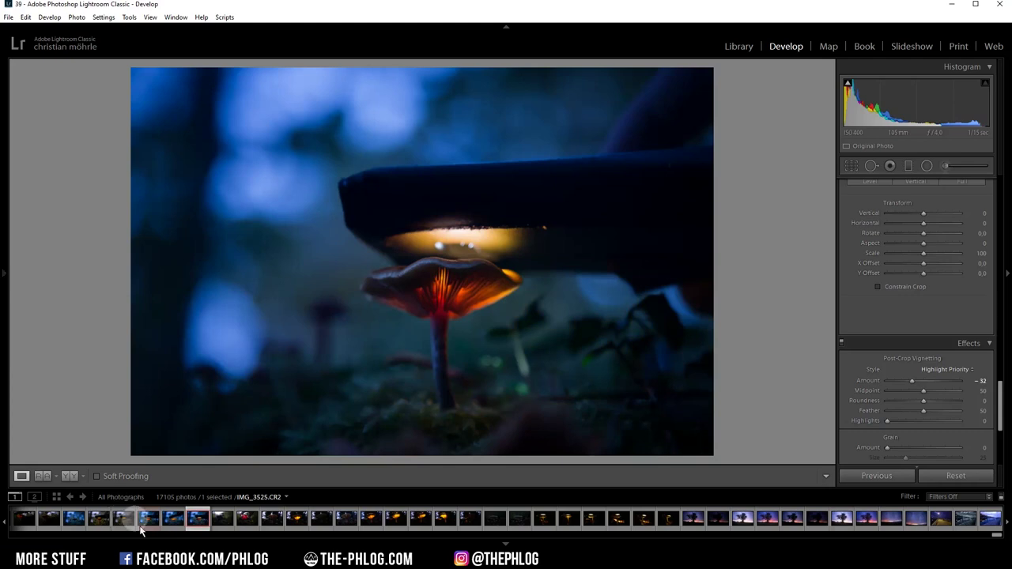
pyautogui.keyDown('ctrl'); pyautogui.click(153, 522); pyautogui.keyUp('ctrl')
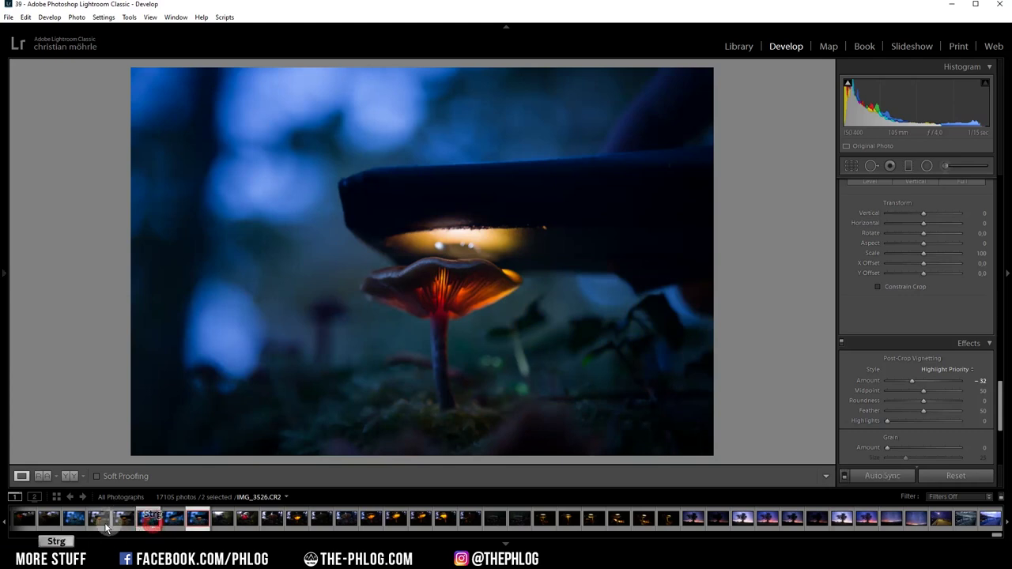
pyautogui.keyDown('ctrl'); pyautogui.click(79, 525); pyautogui.keyUp('ctrl')
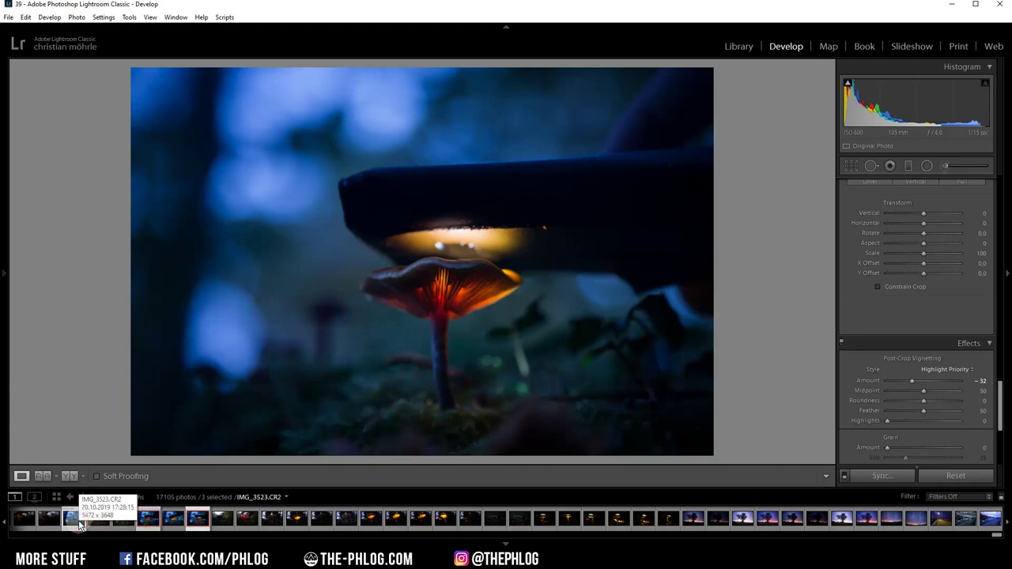
# Open the three selected mushroom photos as layers in Photoshop via Edit In
pyautogui.rightClick(79, 525)
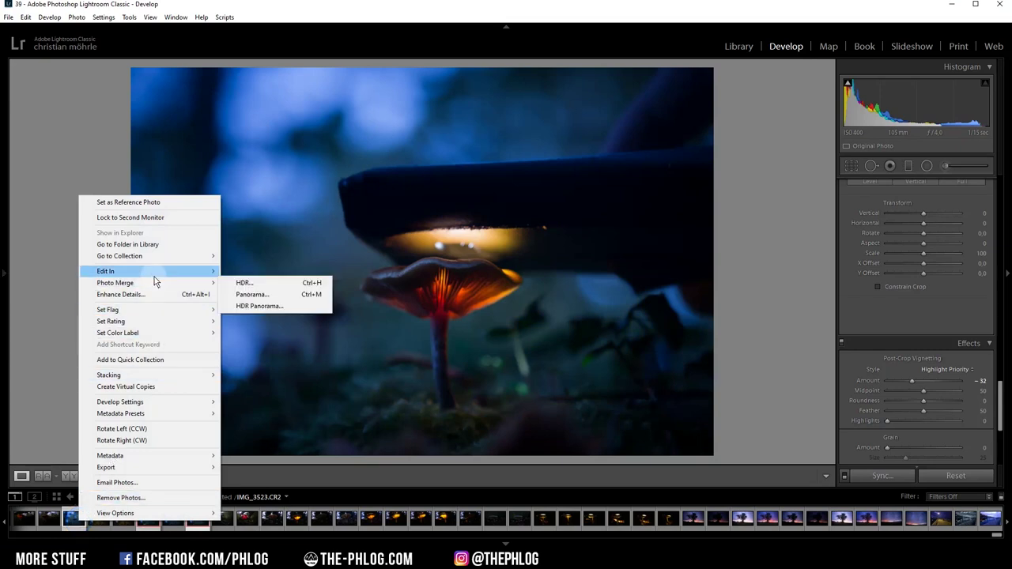
pyautogui.moveTo(149, 272)
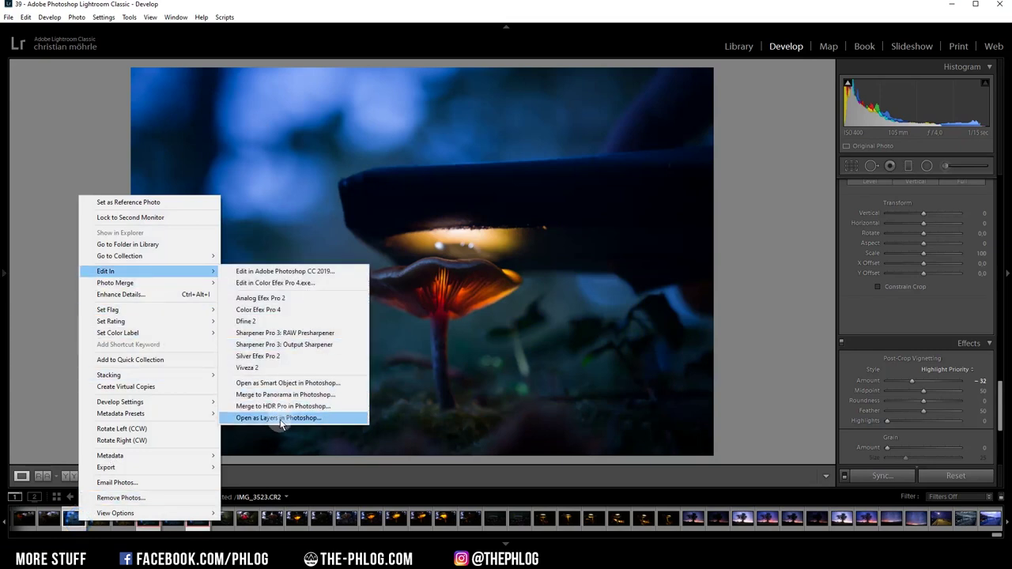
pyautogui.click(281, 419)
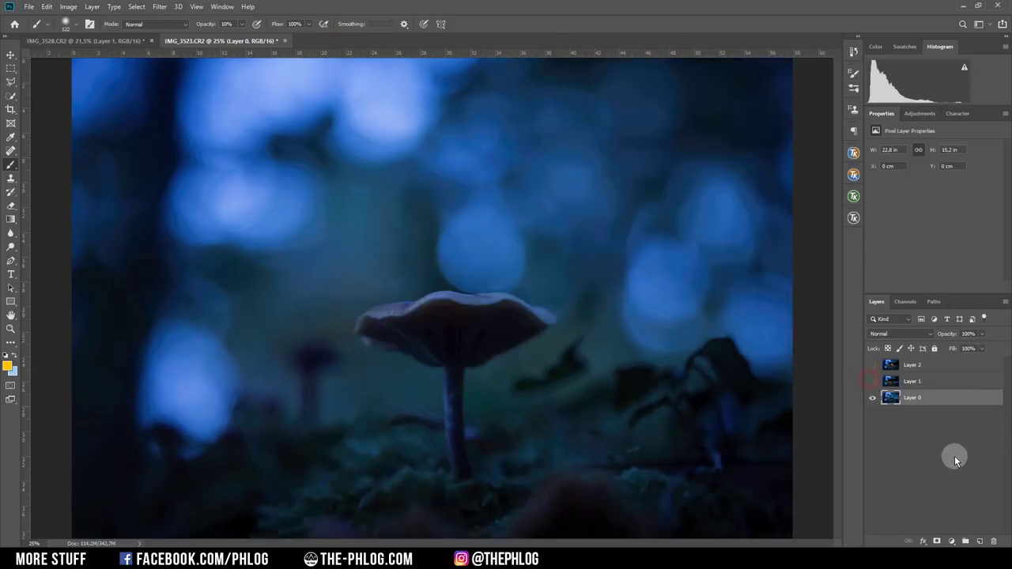
# Toggle Layer 1 and Layer 2 visibility to compare the three exposures
pyautogui.click(873, 381)
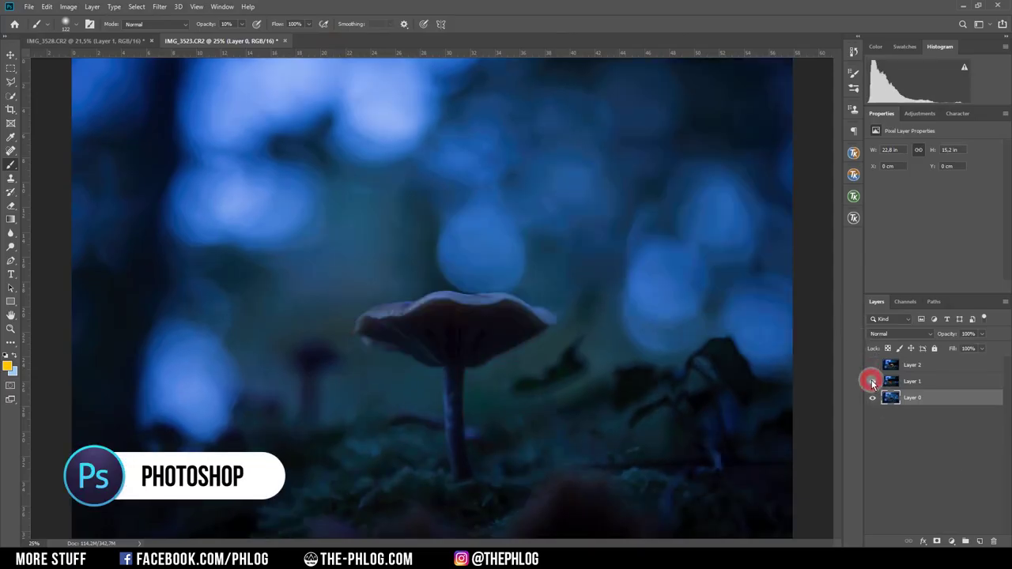
pyautogui.click(873, 381)
pyautogui.click(873, 382)
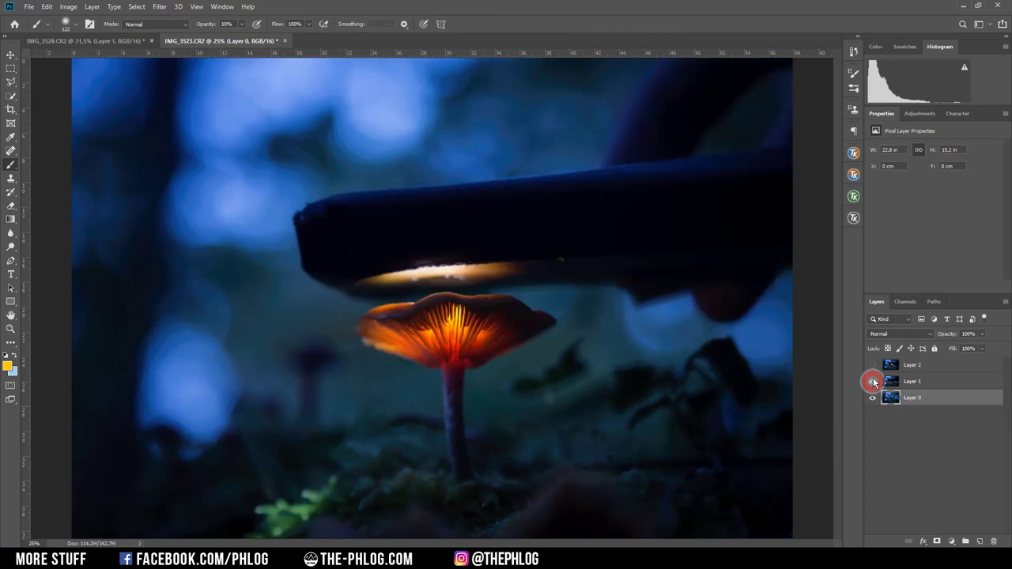
pyautogui.click(873, 381)
pyautogui.click(872, 382)
pyautogui.click(873, 365)
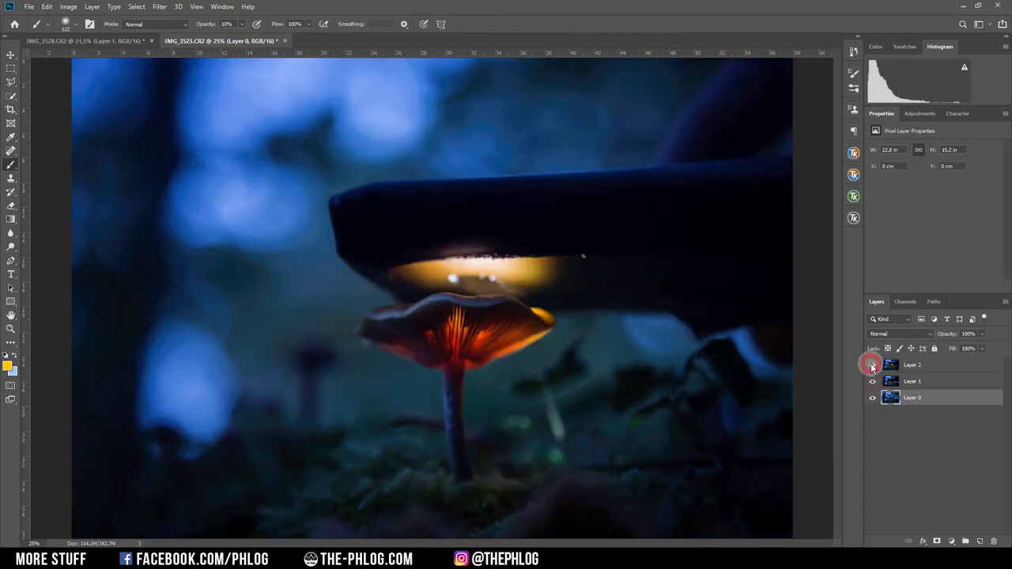
pyautogui.click(872, 365)
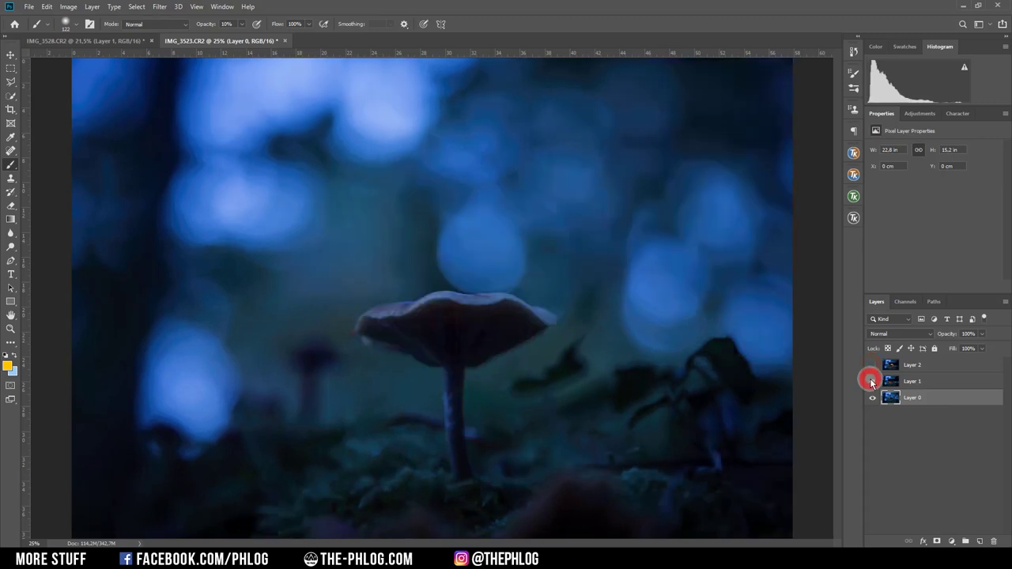
pyautogui.click(873, 381)
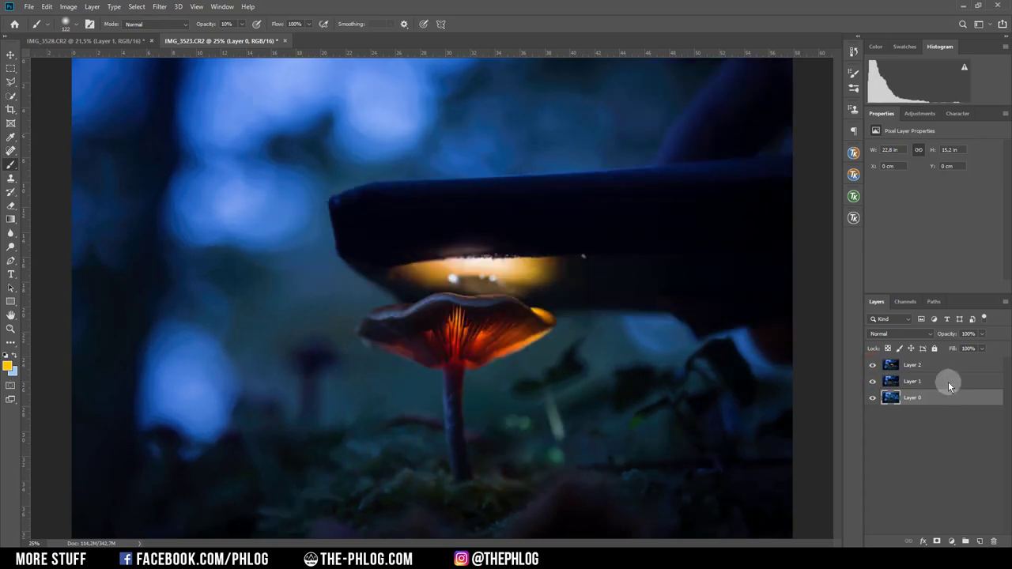
# Auto-align all three layers with Auto projection and check the result
pyautogui.keyDown('shift'); pyautogui.click(922, 366); pyautogui.keyUp('shift')
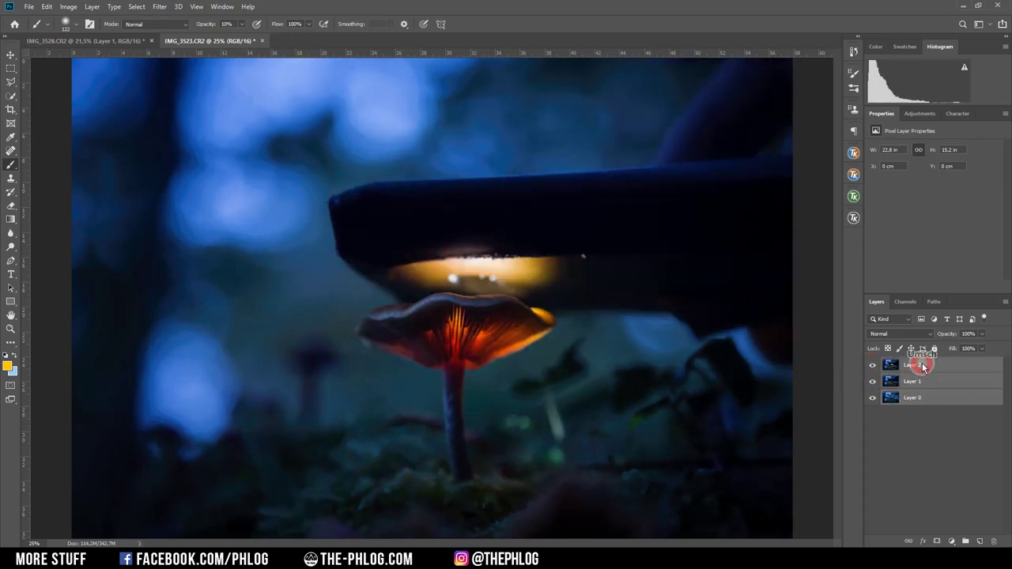
pyautogui.click(49, 7)
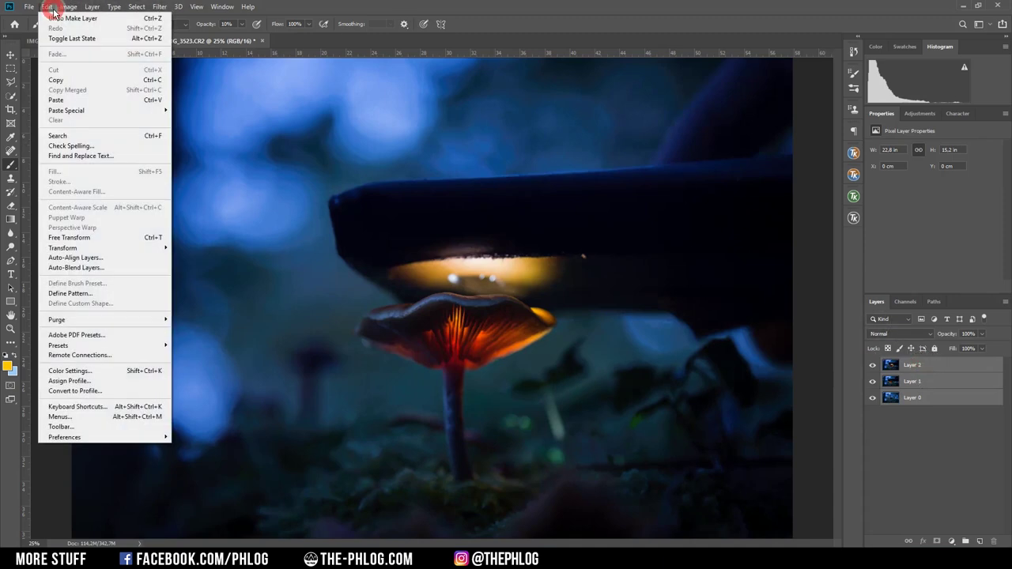
pyautogui.click(75, 258)
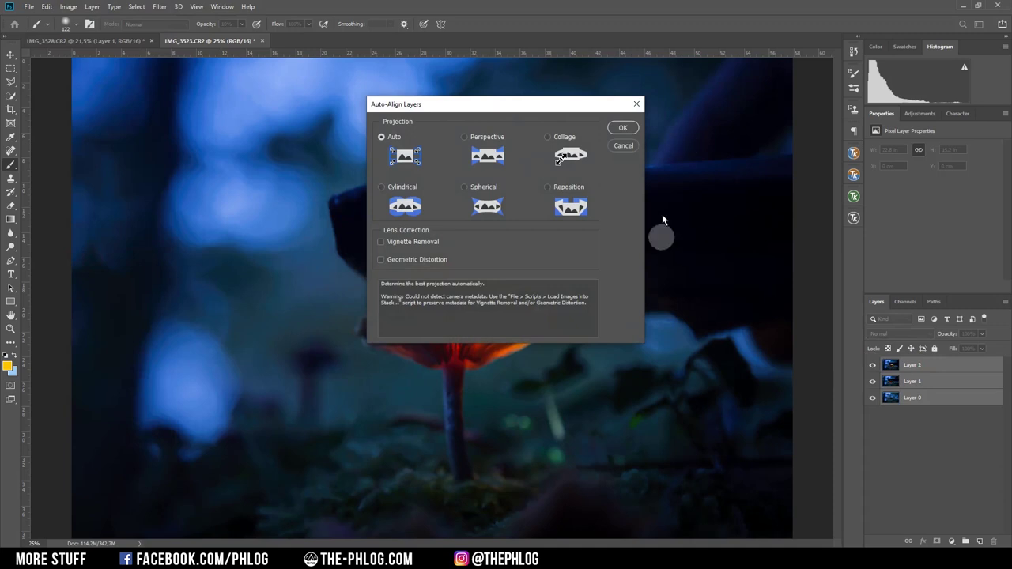
pyautogui.click(622, 128)
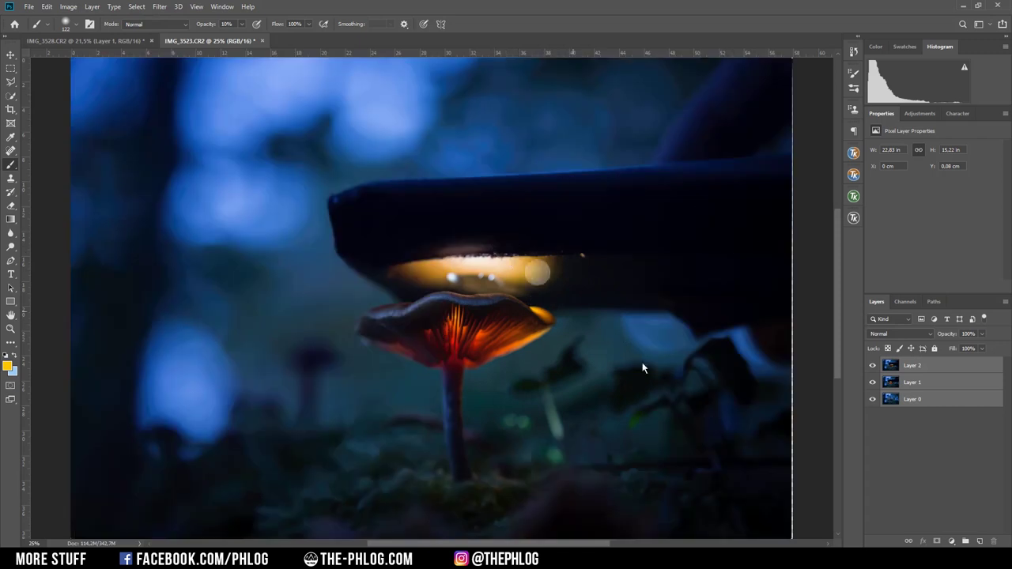
pyautogui.moveTo(872, 364); pyautogui.dragTo(873, 383)
pyautogui.click(872, 382)
# Hide Layer 2 and give Layer 1 an inverted mask that hides its glow
pyautogui.click(873, 366)
pyautogui.click(892, 427)
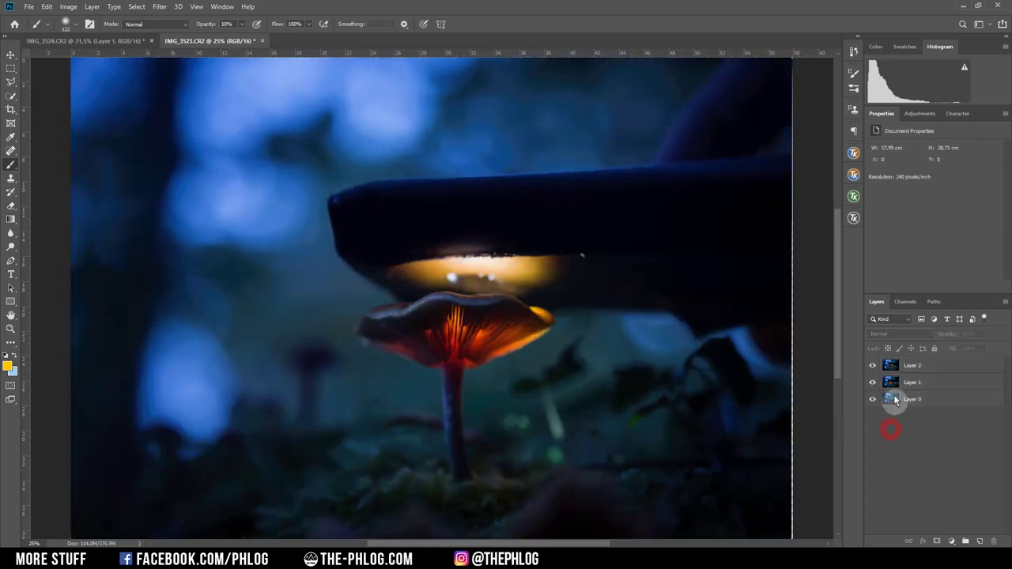
pyautogui.click(905, 365)
pyautogui.click(872, 365)
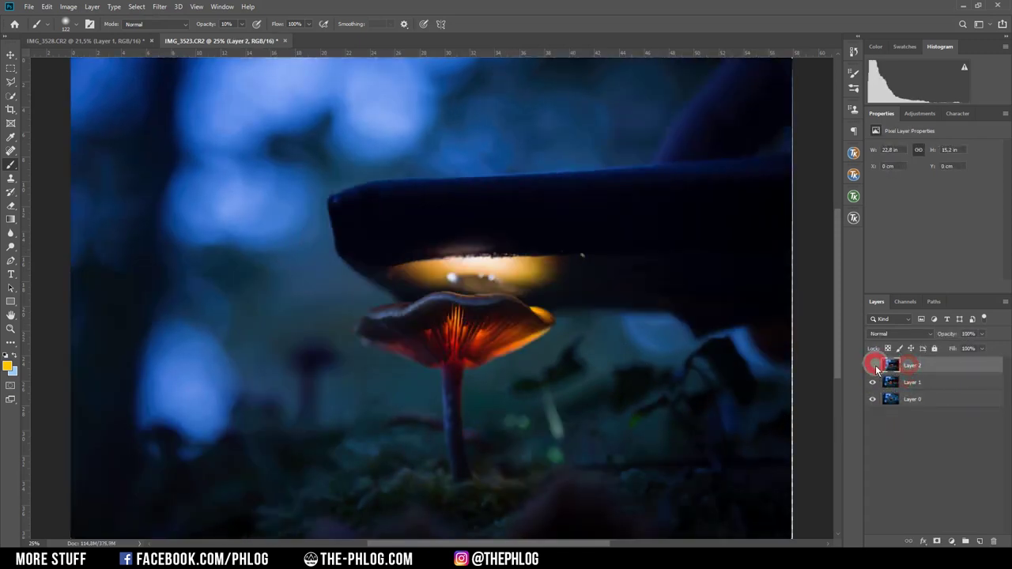
pyautogui.click(905, 383)
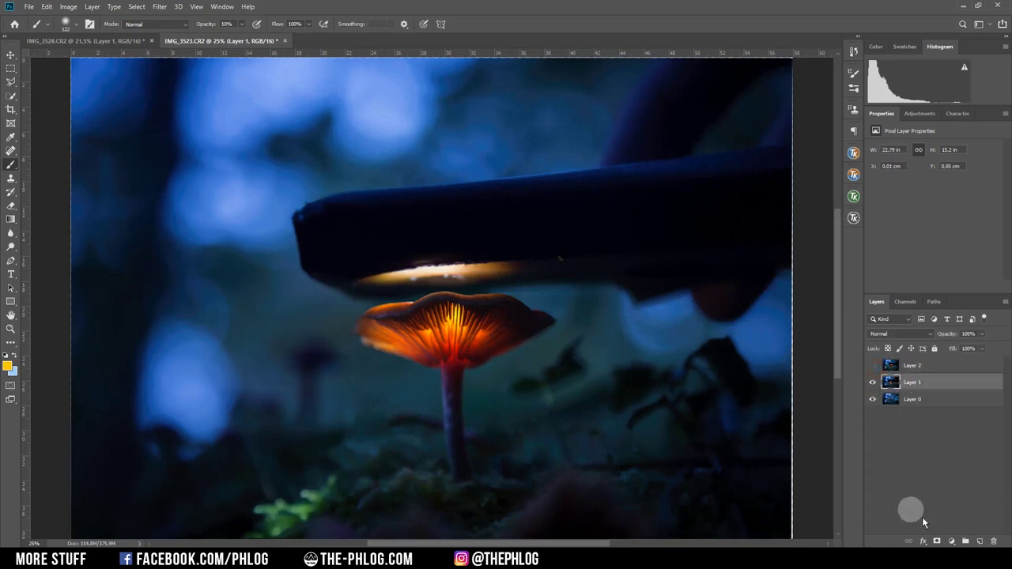
pyautogui.click(939, 543)
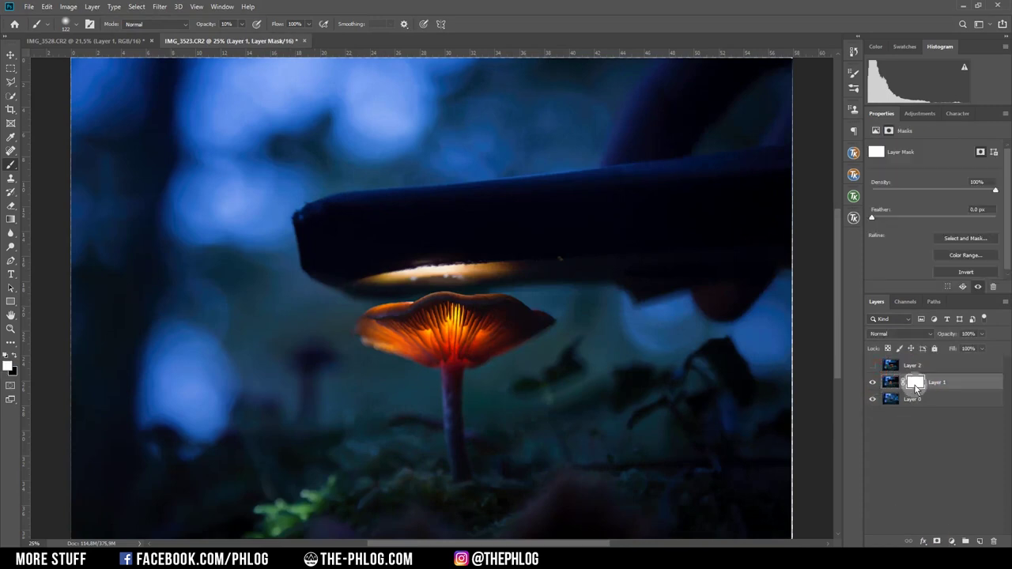
pyautogui.click(916, 384)
pyautogui.press('ctrl')
pyautogui.hotkey('ctrl', 'i')
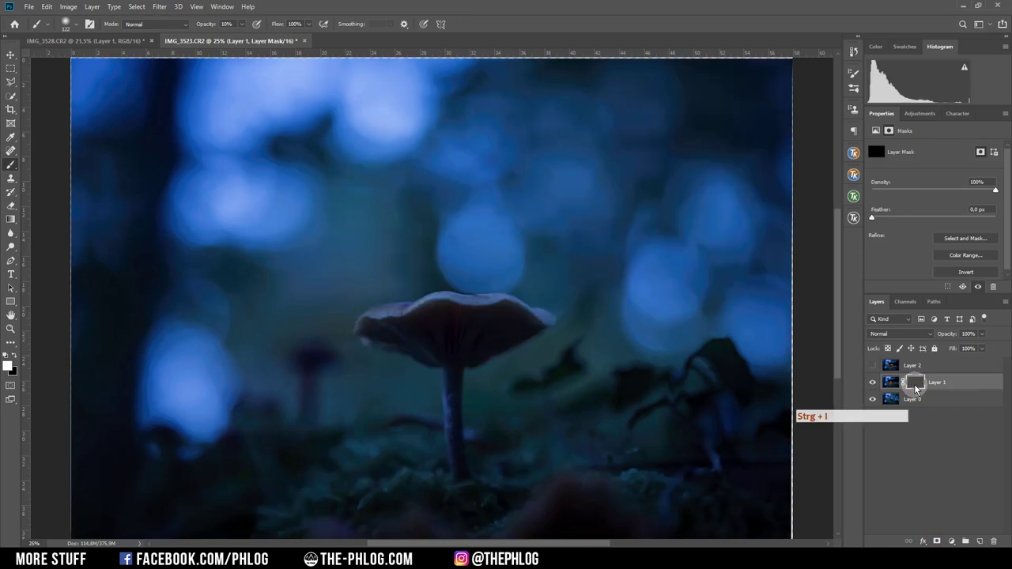
pyautogui.press('0')
# Paint white on Layer 1's mask over the gills to reveal the orange glow
pyautogui.click(11, 370)
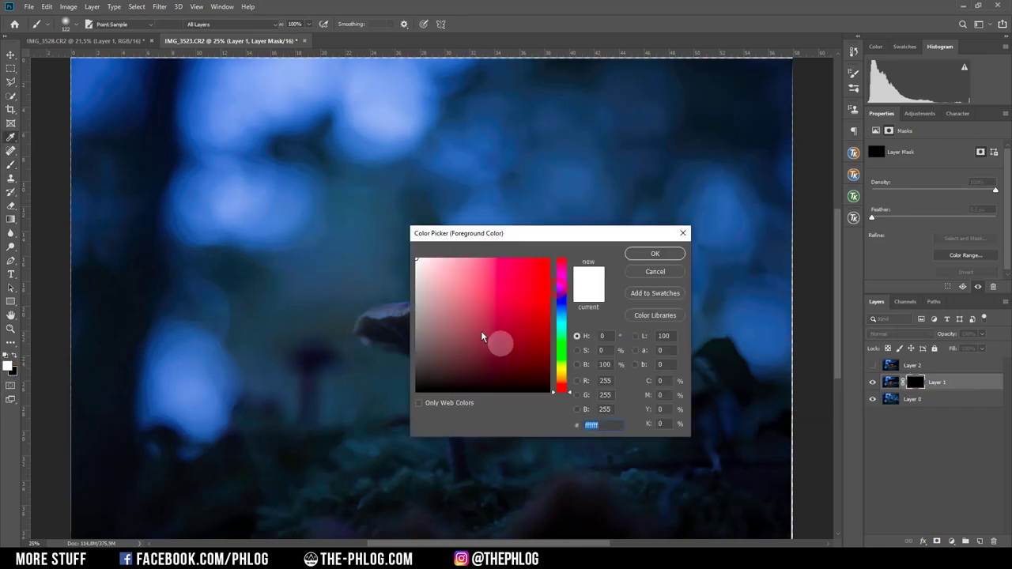
pyautogui.click(654, 253)
pyautogui.press('alt')
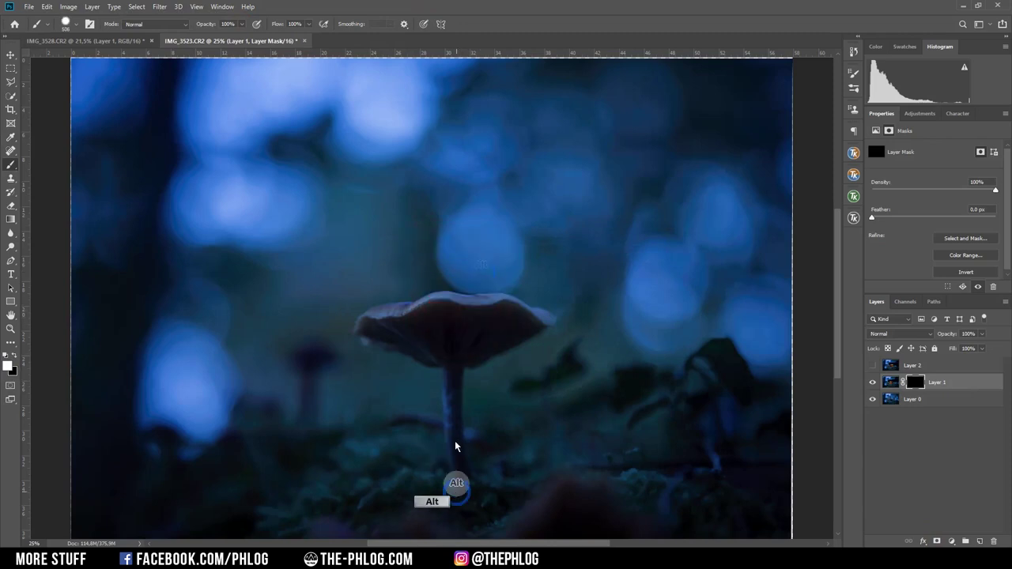
pyautogui.scroll(2, 459, 358)
pyautogui.moveTo(522, 317); pyautogui.dragTo(423, 313)
pyautogui.scroll(1, 424, 282)
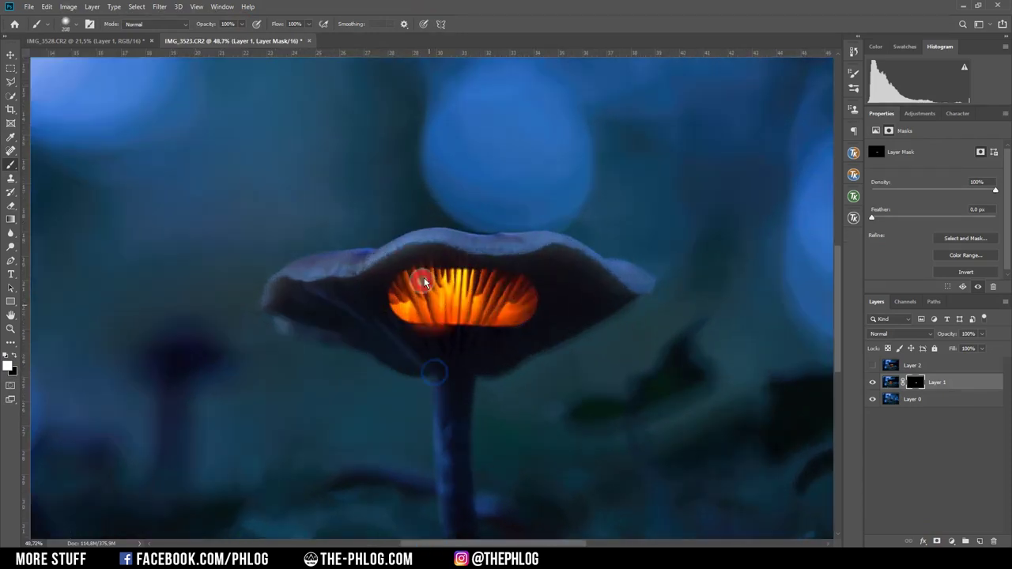
pyautogui.moveTo(424, 278)
pyautogui.mouseDown()
pyautogui.moveTo(351, 302)
pyautogui.moveTo(356, 326)
pyautogui.moveTo(425, 350)
pyautogui.moveTo(460, 279)
pyautogui.mouseUp()
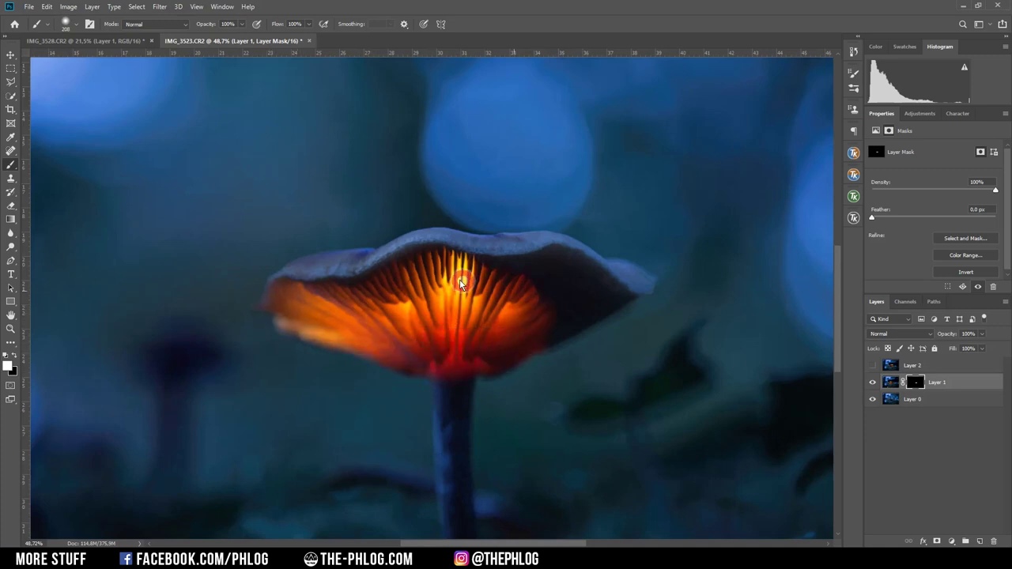
pyautogui.scroll(-3, 506, 415)
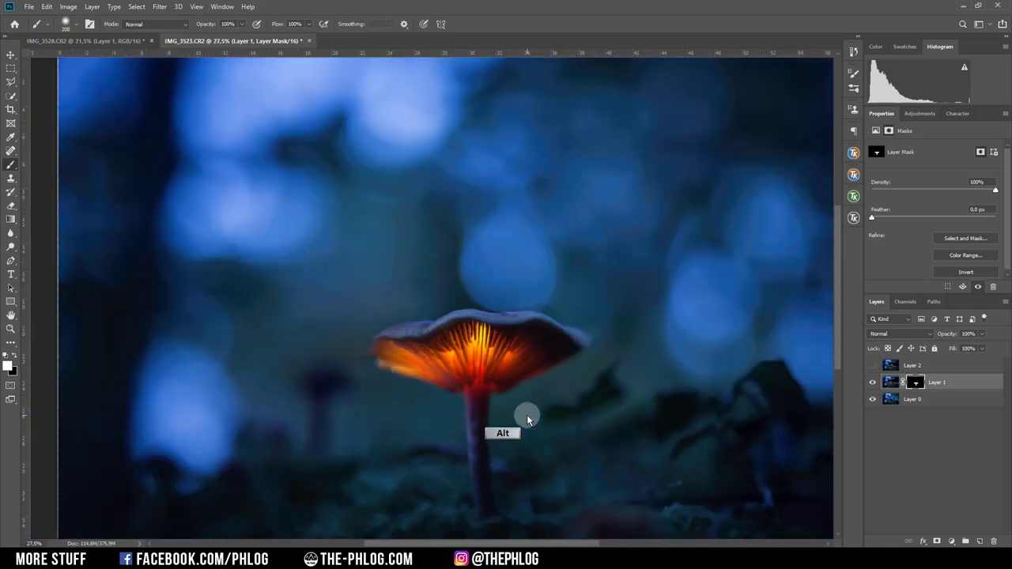
pyautogui.scroll(1, 527, 419)
pyautogui.click(892, 382)
# Show Layer 2 and add an inverted mask that hides it completely
pyautogui.click(876, 367)
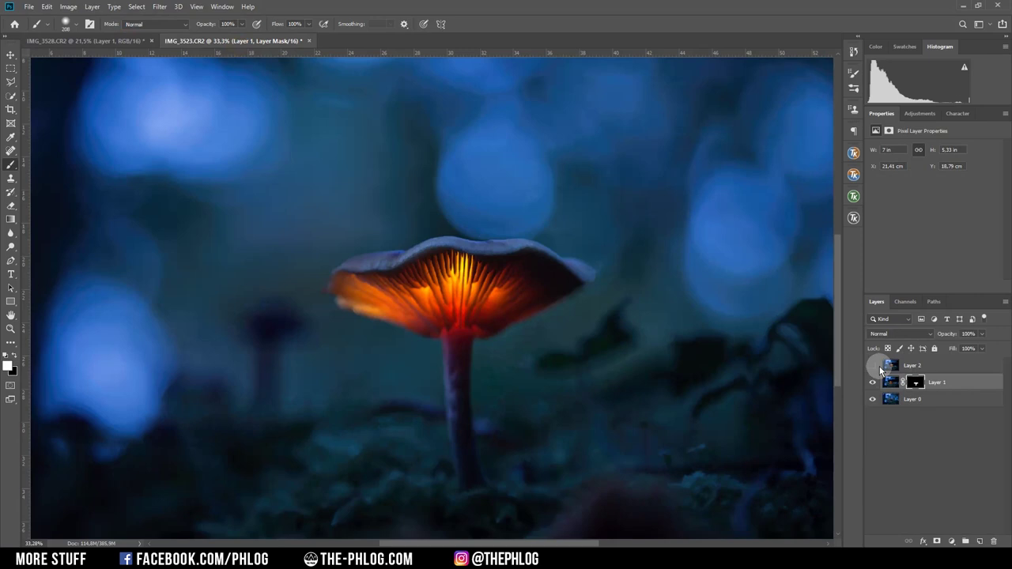
pyautogui.click(889, 366)
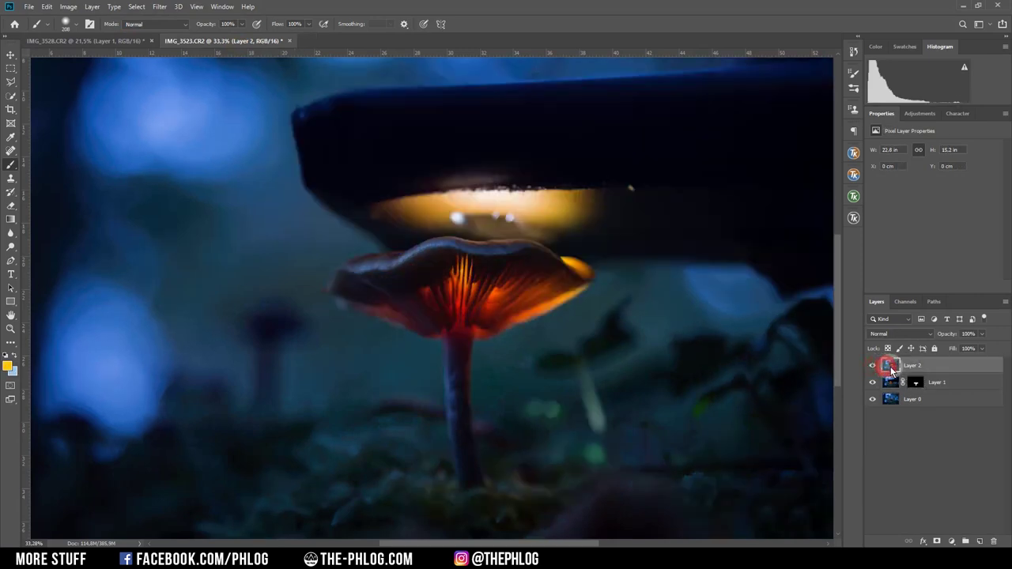
pyautogui.click(937, 541)
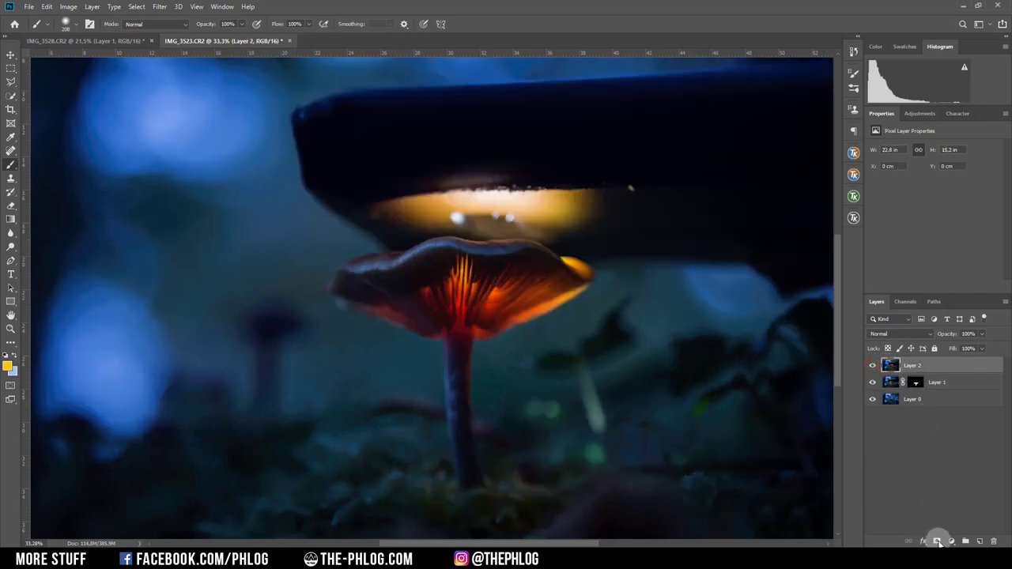
pyautogui.press('ctrl')
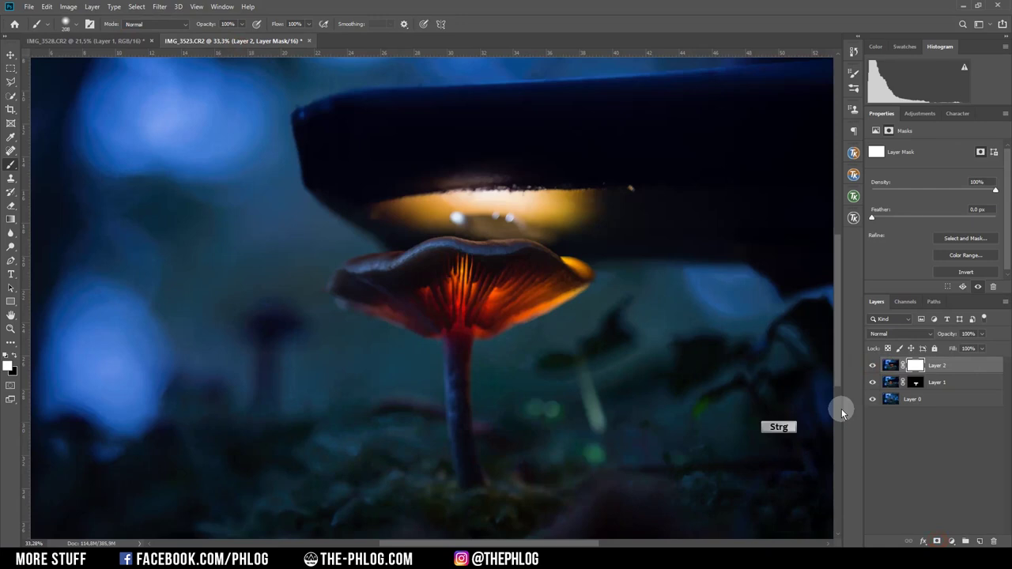
pyautogui.hotkey('ctrl', 'i')
# Brush white over the gills on Layer 2's mask, shrinking the brush at the cap edge
pyautogui.scroll(2, 576, 323)
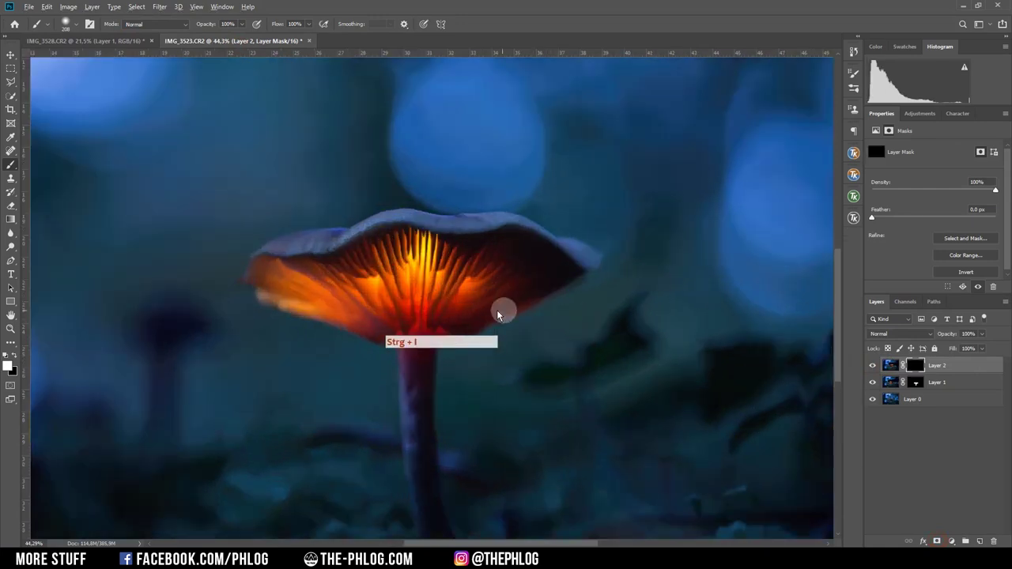
pyautogui.moveTo(498, 316)
pyautogui.mouseDown()
pyautogui.moveTo(533, 289)
pyautogui.moveTo(459, 327)
pyautogui.moveTo(519, 255)
pyautogui.moveTo(564, 283)
pyautogui.moveTo(475, 332)
pyautogui.mouseUp()
pyautogui.scroll(1, 643, 272)
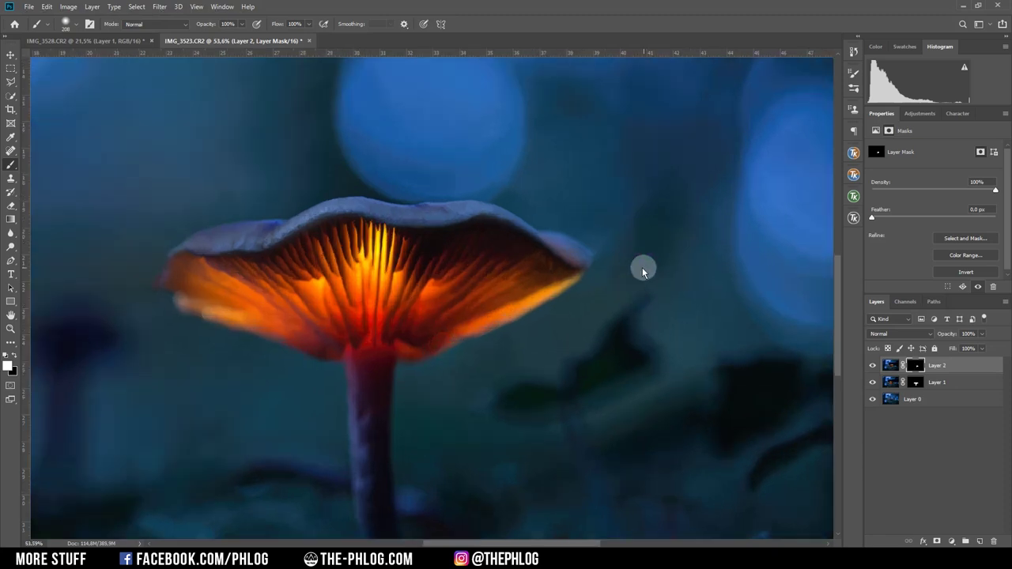
pyautogui.moveTo(588, 229)
pyautogui.mouseDown()
pyautogui.moveTo(554, 226)
pyautogui.moveTo(594, 242)
pyautogui.mouseUp()
pyautogui.scroll(-3, 644, 320)
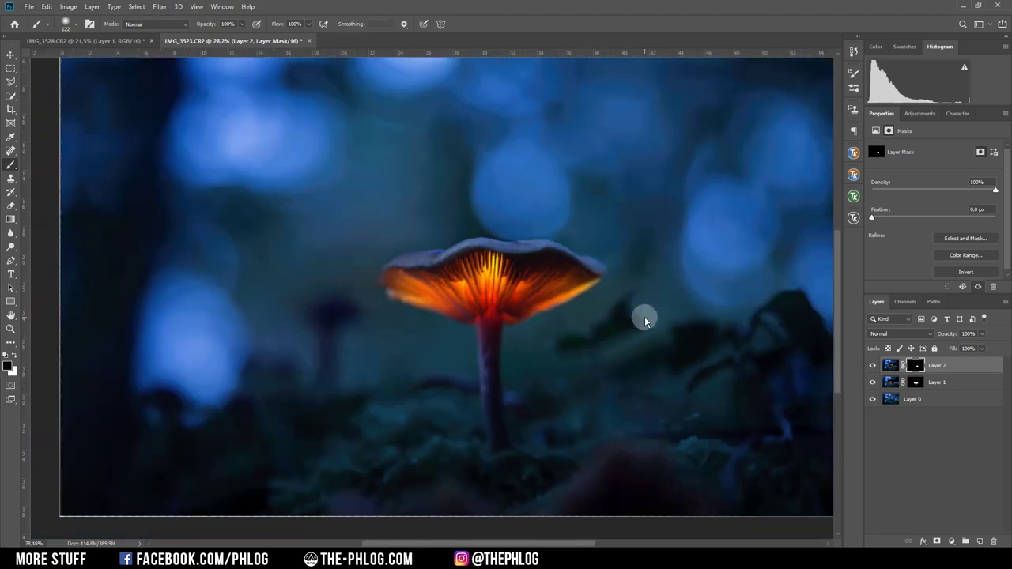
pyautogui.scroll(1, 644, 320)
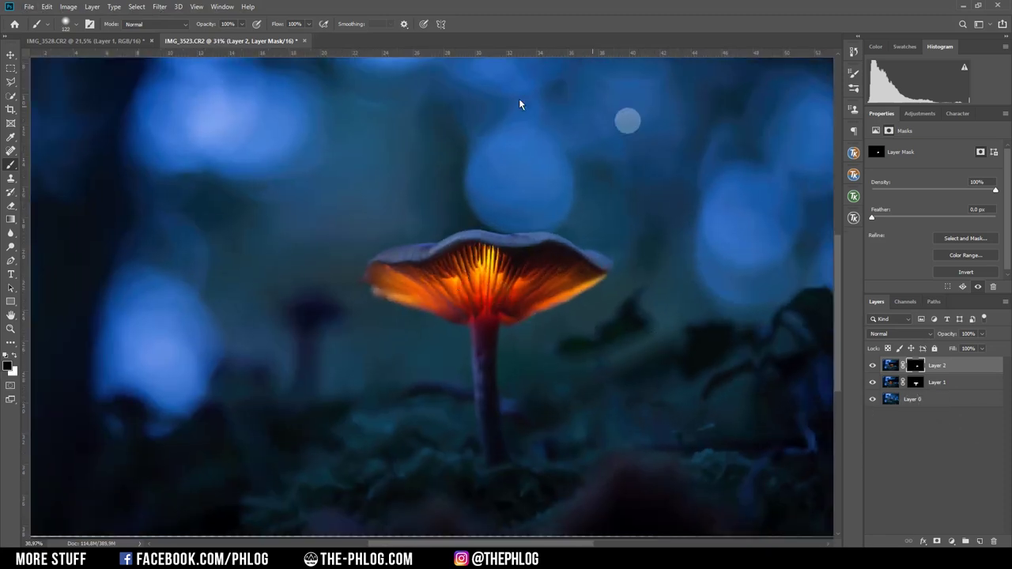
# Merge Layer 0 through Layer 2 into a single layer
pyautogui.keyDown('shift'); pyautogui.click(931, 405); pyautogui.keyUp('shift')
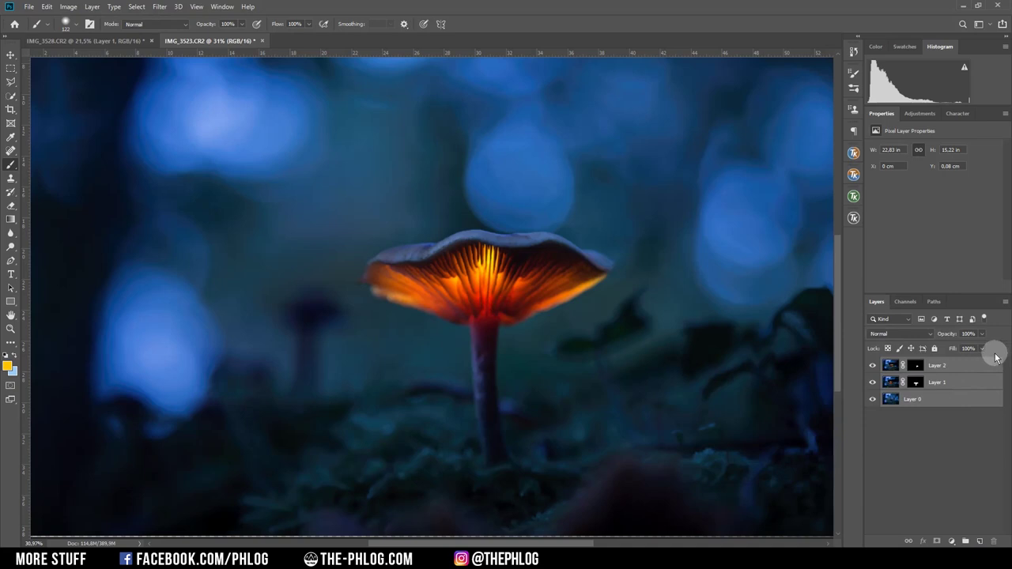
pyautogui.press('ctrl')
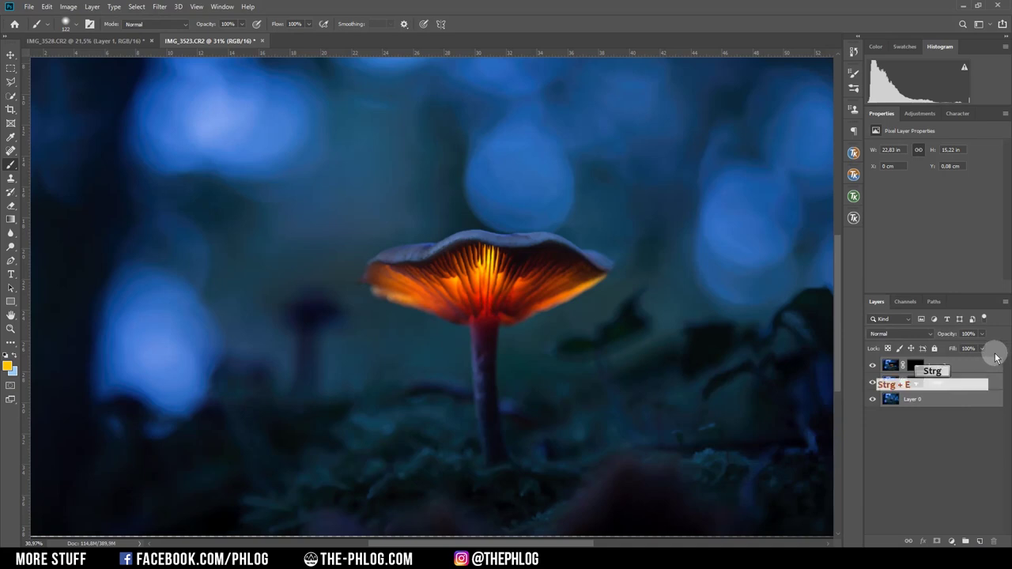
pyautogui.hotkey('ctrl', 'e')
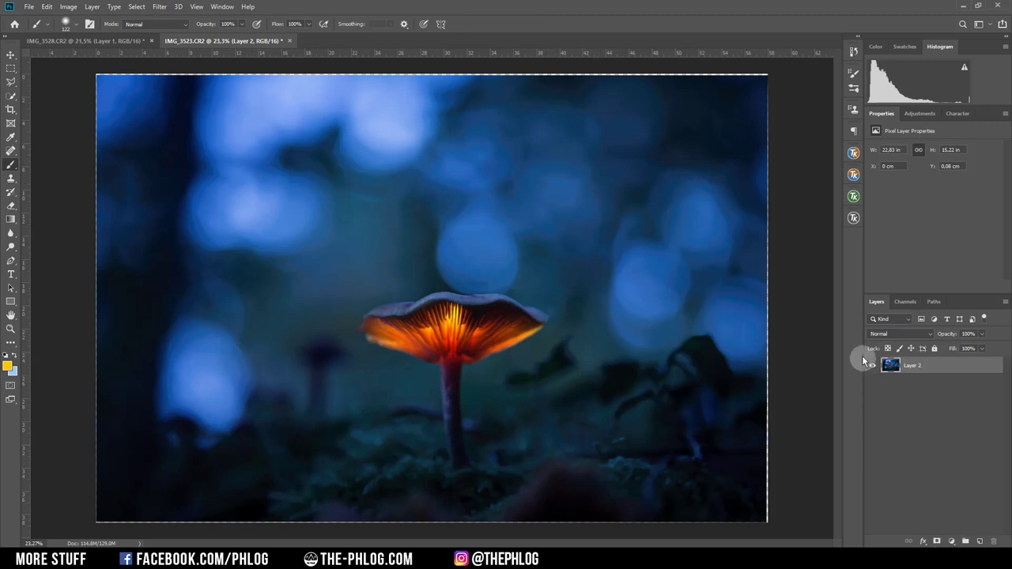
# Add a Brightness/Contrast adjustment layer with Brightness 35, toggling it to compare
pyautogui.click(951, 541)
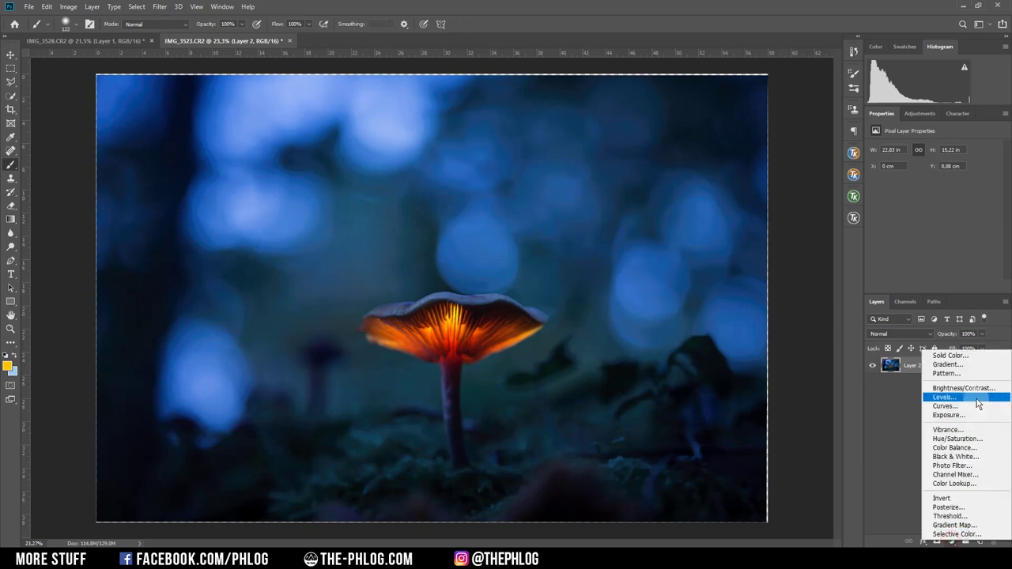
pyautogui.click(962, 389)
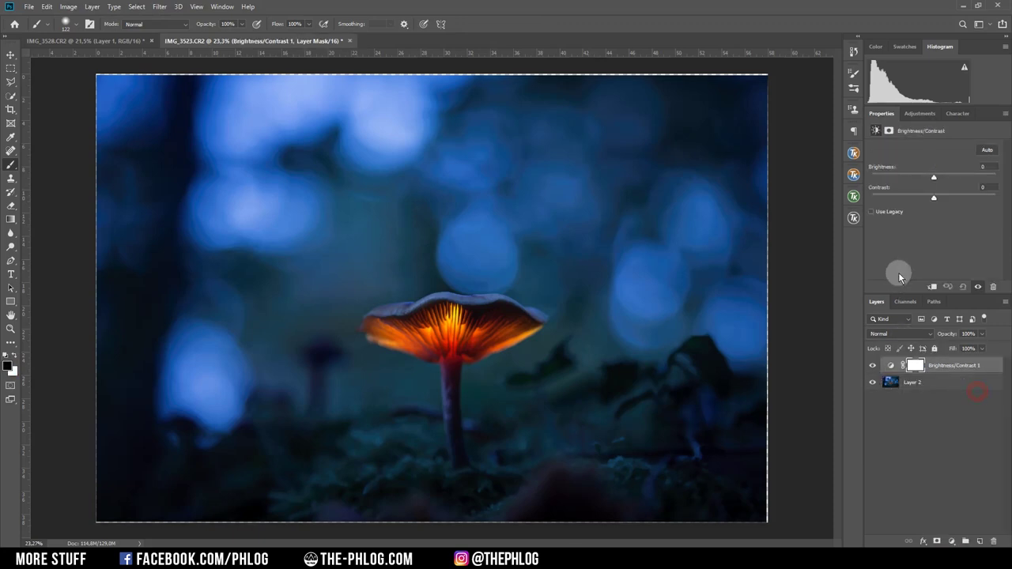
pyautogui.moveTo(934, 175)
pyautogui.mouseDown()
pyautogui.moveTo(957, 181)
pyautogui.moveTo(948, 180)
pyautogui.mouseUp()
pyautogui.click(872, 365)
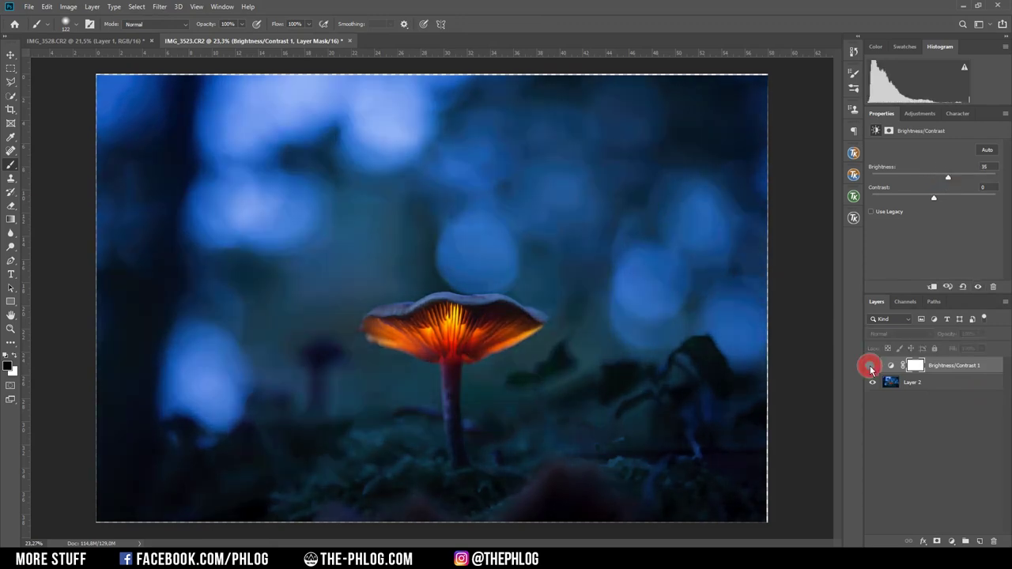
pyautogui.click(871, 367)
pyautogui.click(872, 367)
pyautogui.click(871, 367)
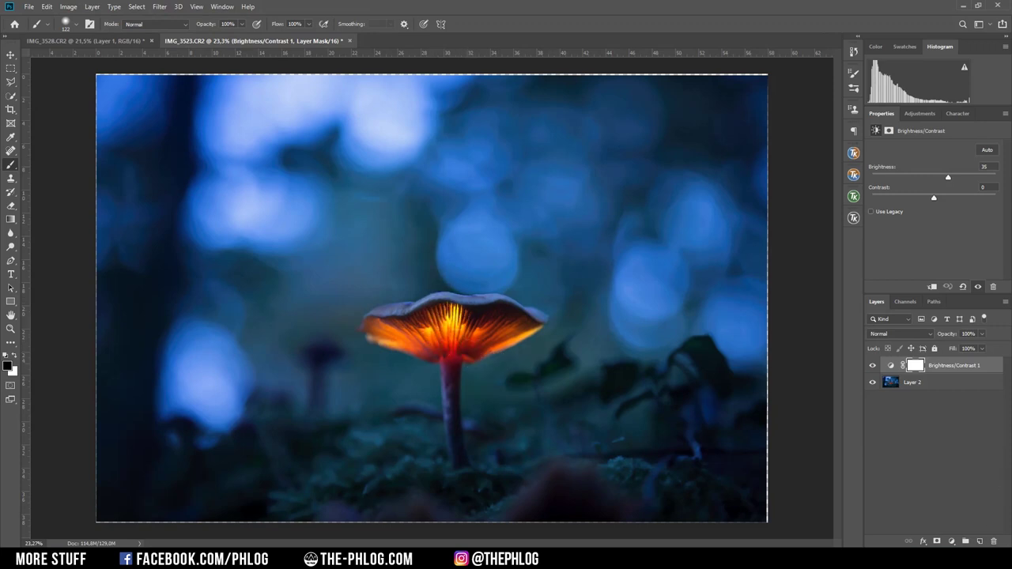
# Add a new empty Layer 3 set to Hard Light blending
pyautogui.click(981, 543)
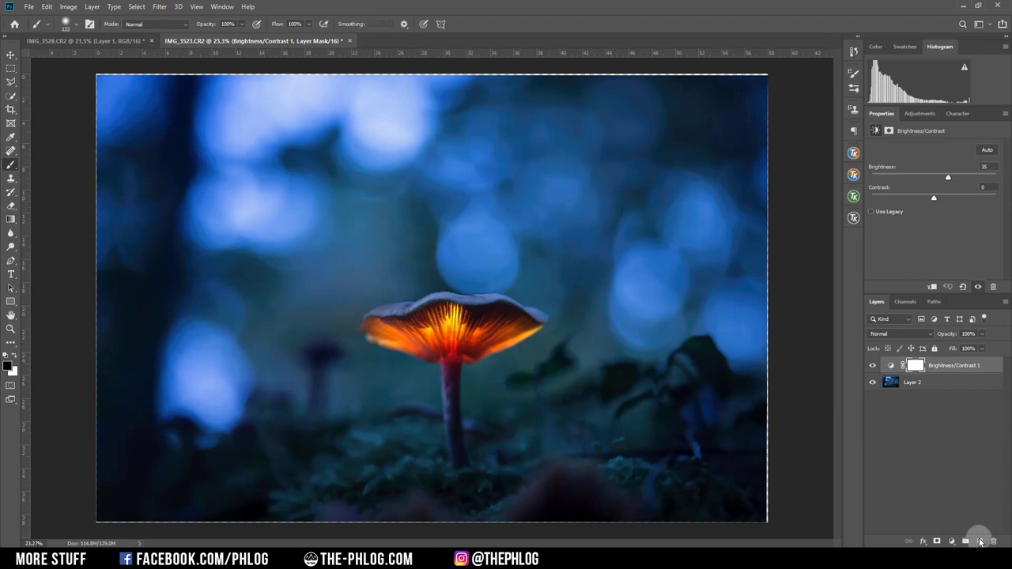
pyautogui.click(902, 334)
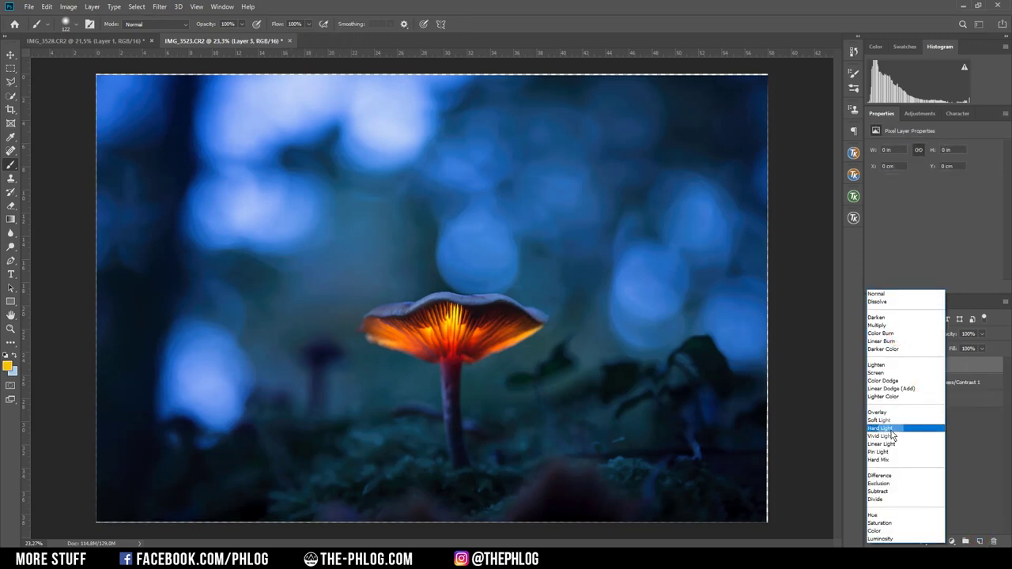
pyautogui.click(881, 428)
pyautogui.press('Escape')
pyautogui.keyDown('alt'); pyautogui.scroll(1, 446, 360); pyautogui.keyUp('alt')
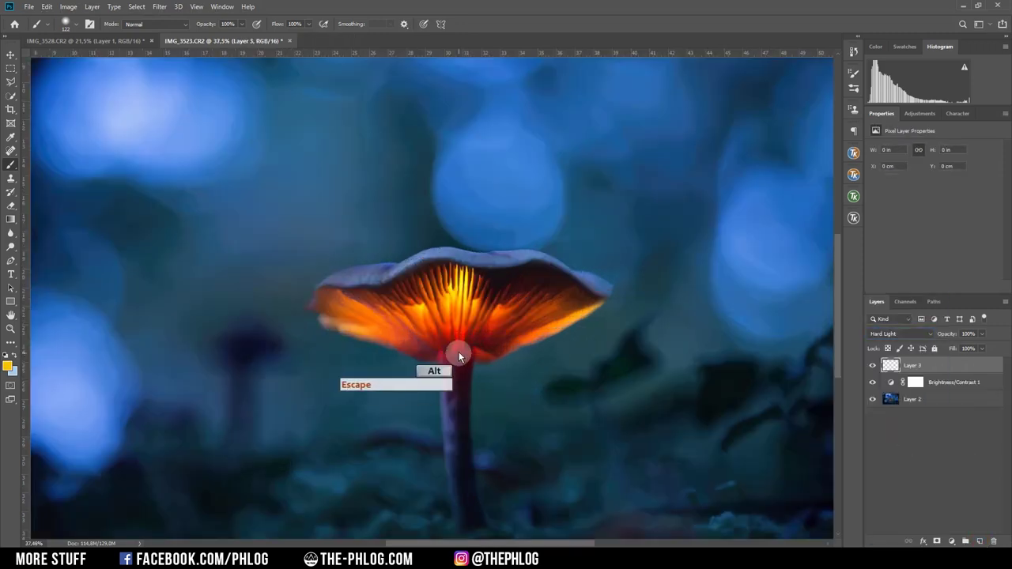
pyautogui.keyDown('alt'); pyautogui.scroll(1, 460, 310); pyautogui.keyUp('alt')
pyautogui.keyDown('alt'); pyautogui.scroll(1, 457, 316); pyautogui.keyUp('alt')
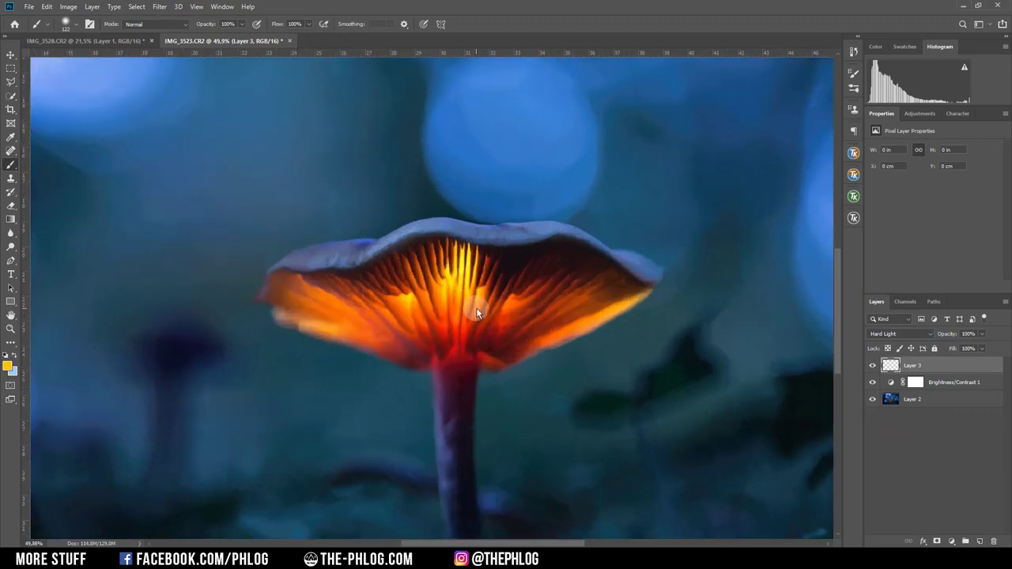
# Set the brush opacity to 10% and adjust its size and softness
pyautogui.press('alt')
pyautogui.click(241, 24)
pyautogui.click(199, 37)
pyautogui.moveTo(200, 37); pyautogui.dragTo(197, 37)
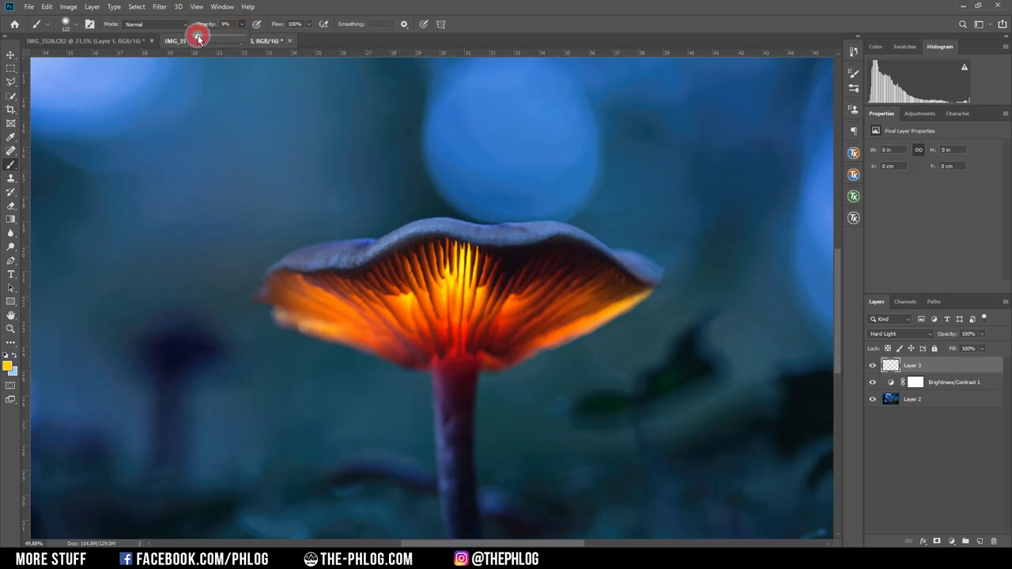
pyautogui.click(325, 6)
pyautogui.keyDown('alt'); pyautogui.rightClick(469, 261); pyautogui.keyUp('alt')
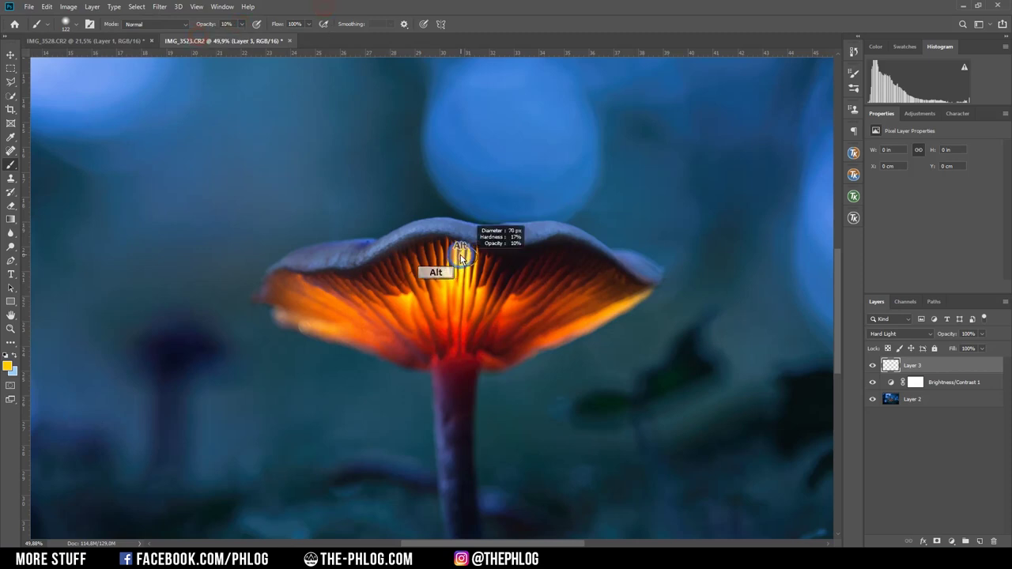
pyautogui.scroll(1, 458, 284)
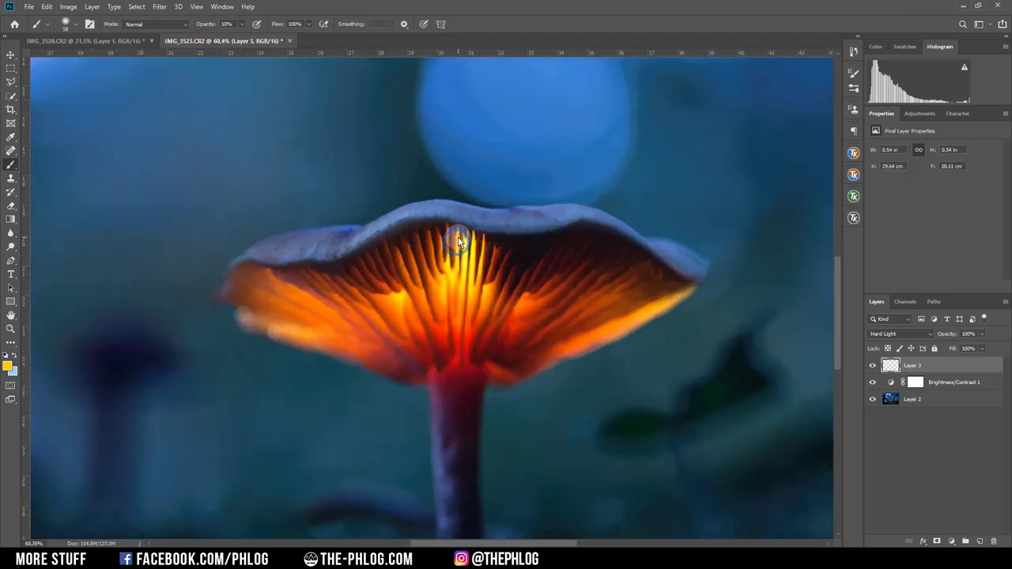
# Dab orange glow onto the gills, hiding the layer once to compare
pyautogui.click(458, 237)
pyautogui.click(465, 246)
pyautogui.click(449, 273)
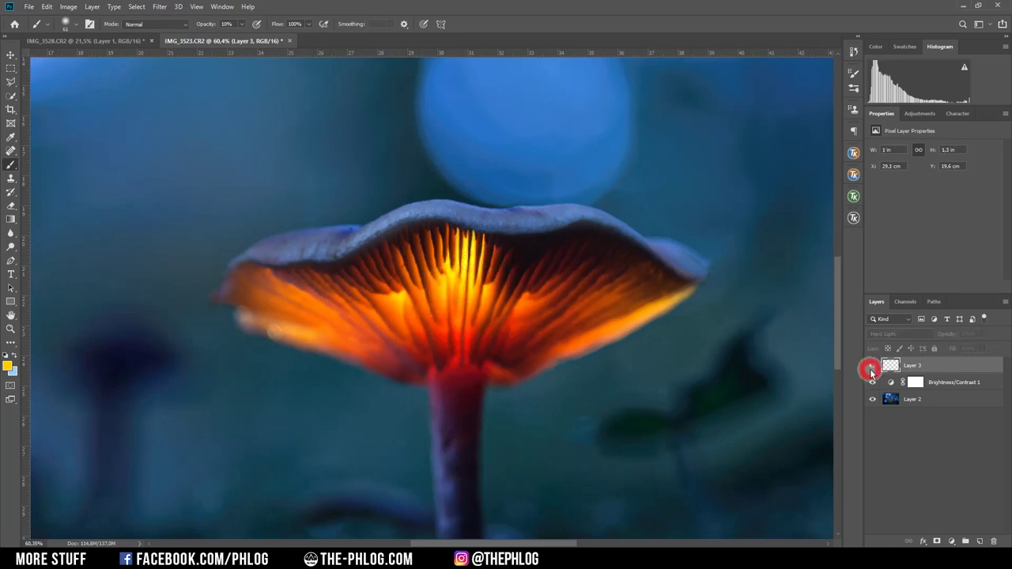
pyautogui.click(872, 365)
pyautogui.scroll(1, 493, 304)
pyautogui.click(469, 288)
pyautogui.click(425, 306)
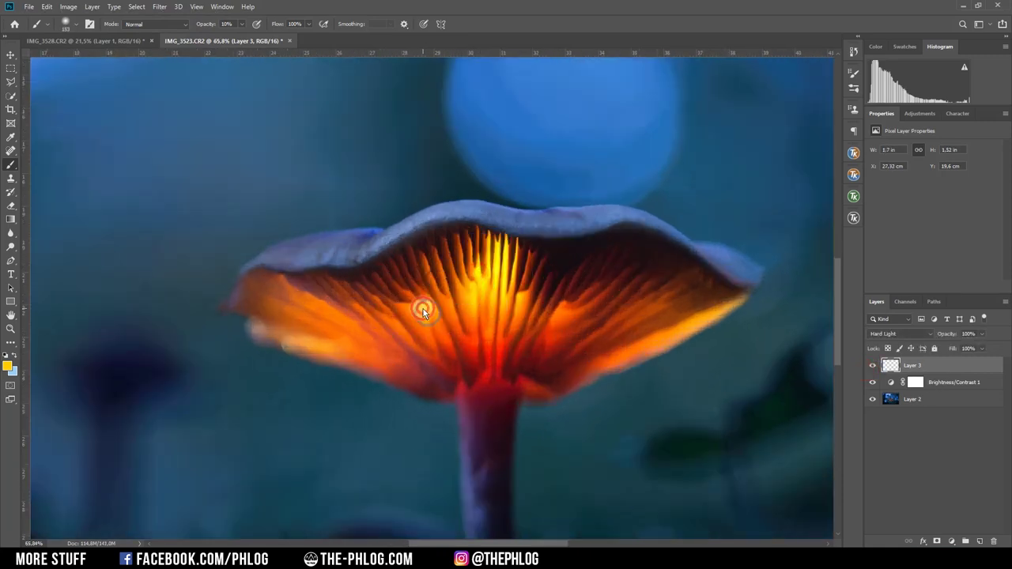
# Add more orange glow to the right, top and centre of the gills
pyautogui.scroll(-3, 512, 326)
pyautogui.scroll(4, 513, 326)
pyautogui.click(485, 320)
pyautogui.scroll(5, 486, 320)
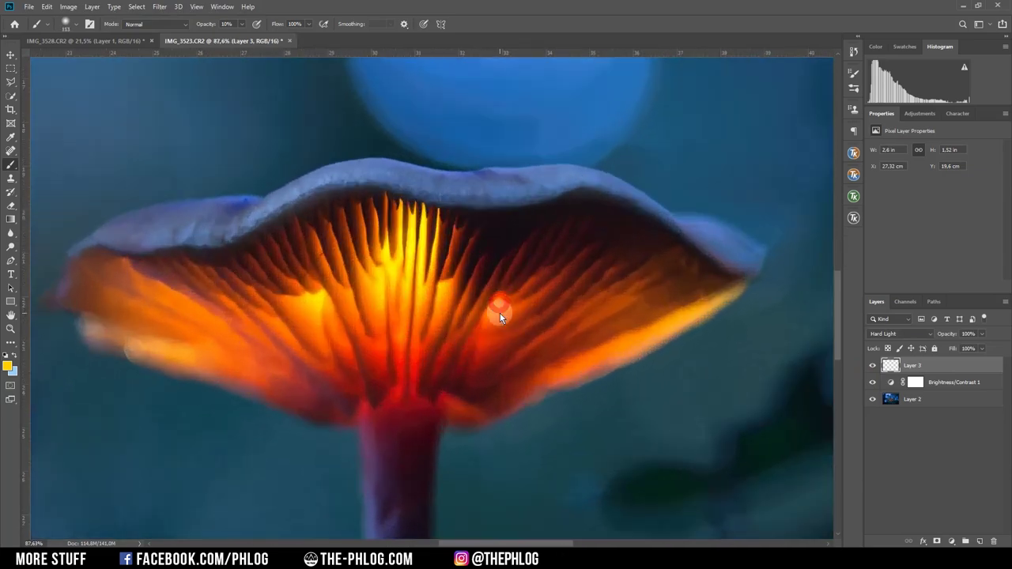
pyautogui.scroll(-5, 523, 344)
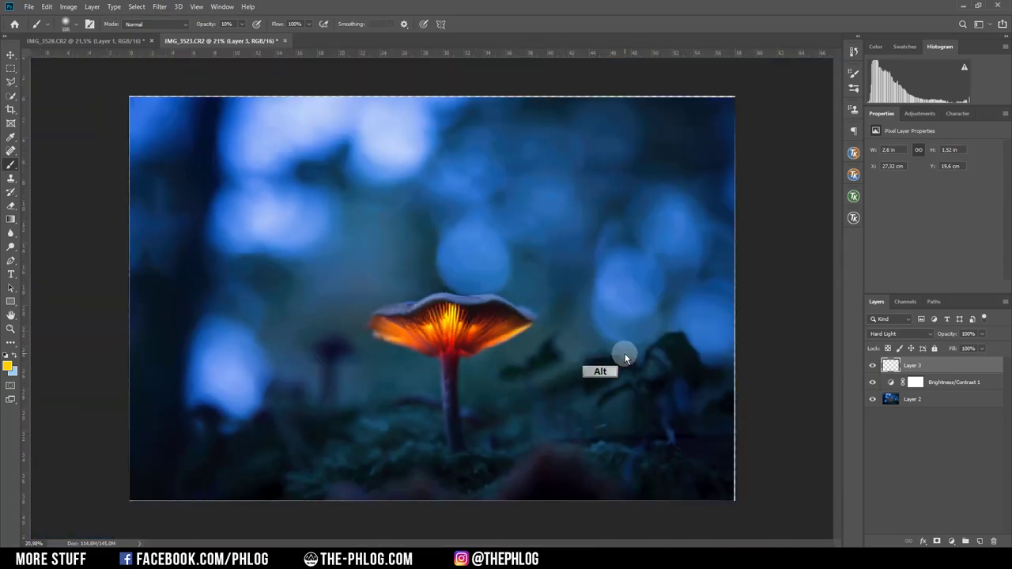
pyautogui.scroll(2, 472, 311)
pyautogui.scroll(1, 472, 311)
pyautogui.click(458, 302)
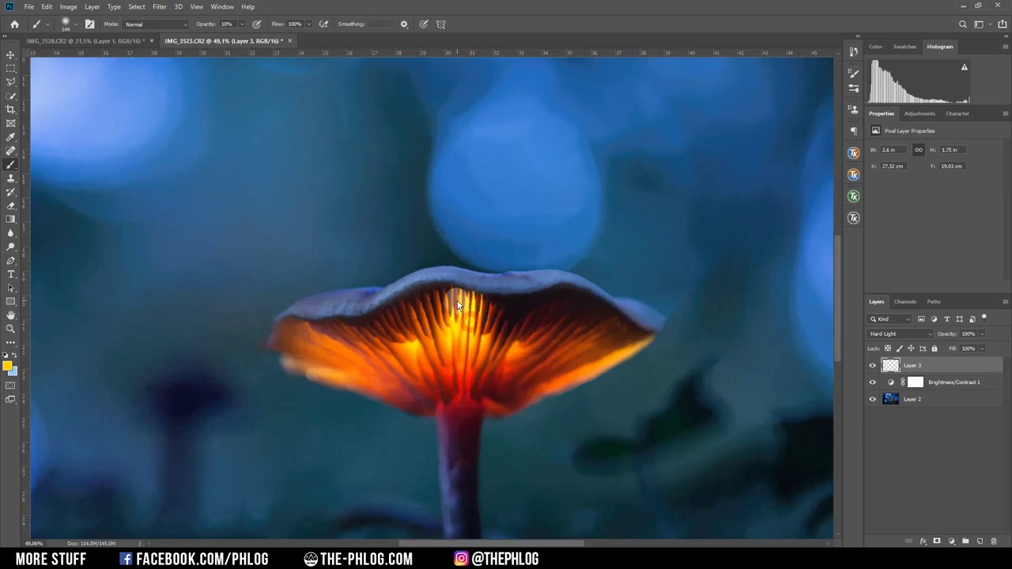
pyautogui.scroll(3, 462, 304)
pyautogui.click(445, 281)
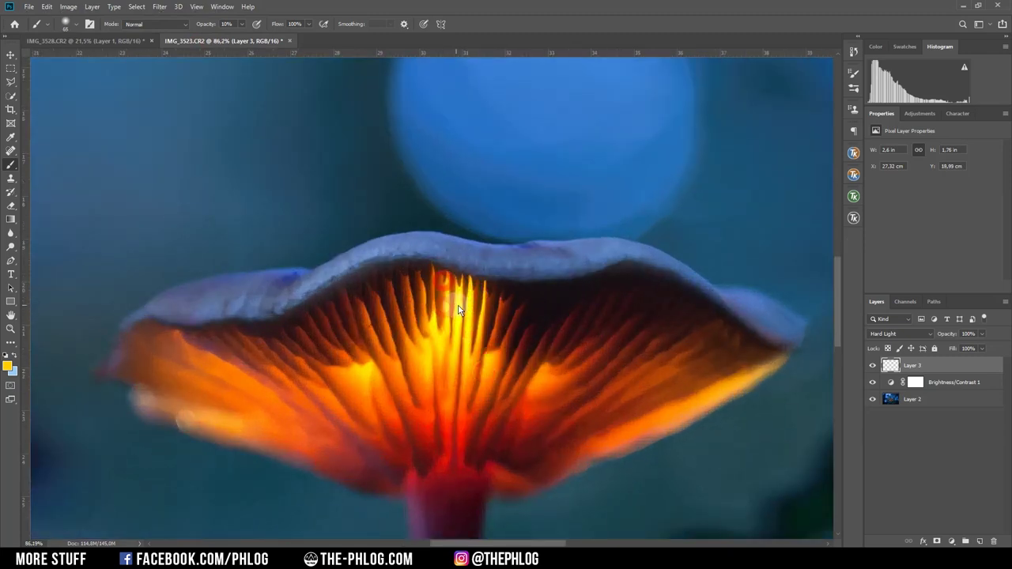
pyautogui.scroll(-5, 454, 339)
# Toggle Layer 3's painted glow on and off to compare the effect
pyautogui.click(873, 365)
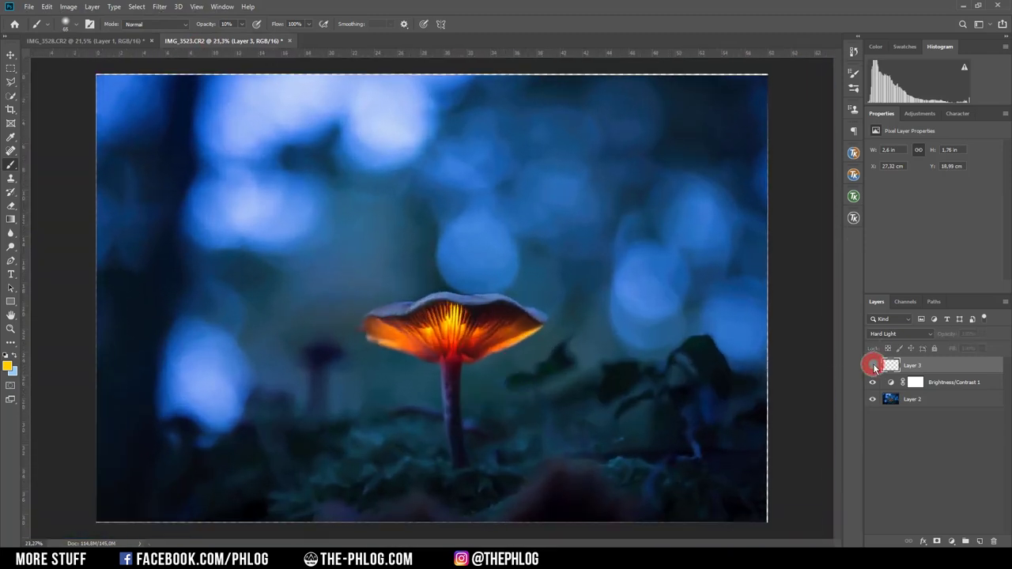
pyautogui.click(873, 364)
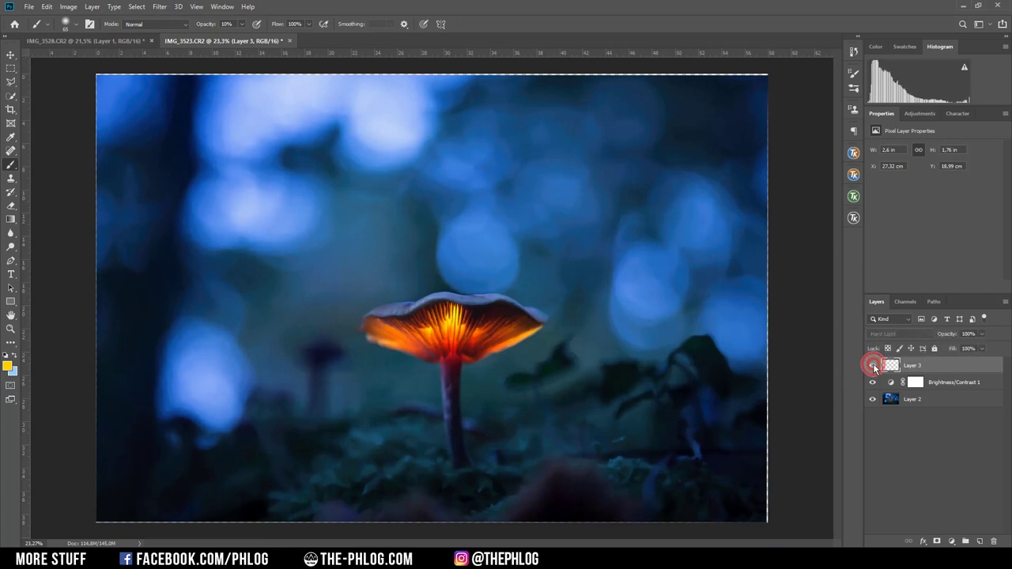
pyautogui.click(873, 364)
pyautogui.click(873, 364)
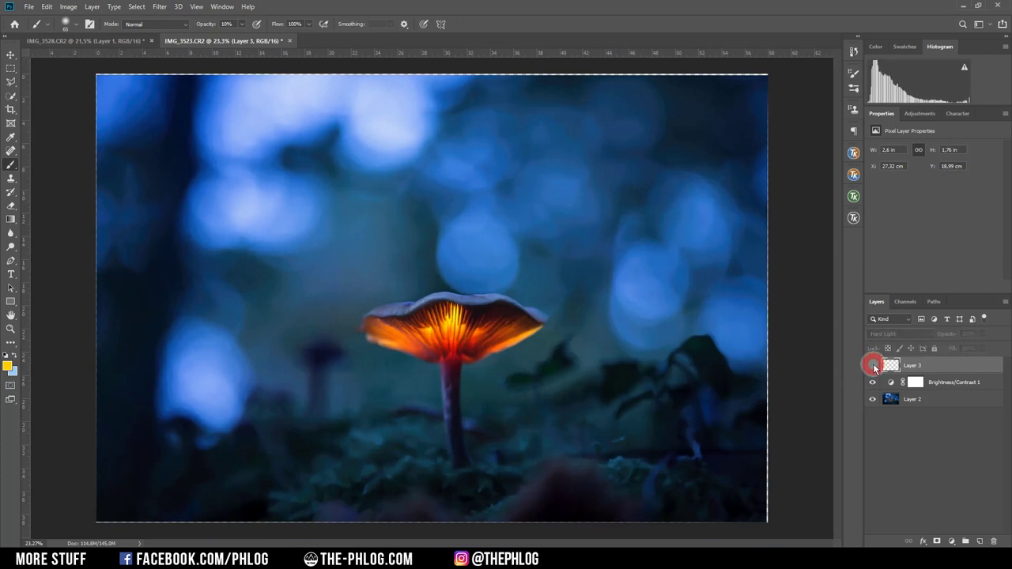
pyautogui.click(873, 365)
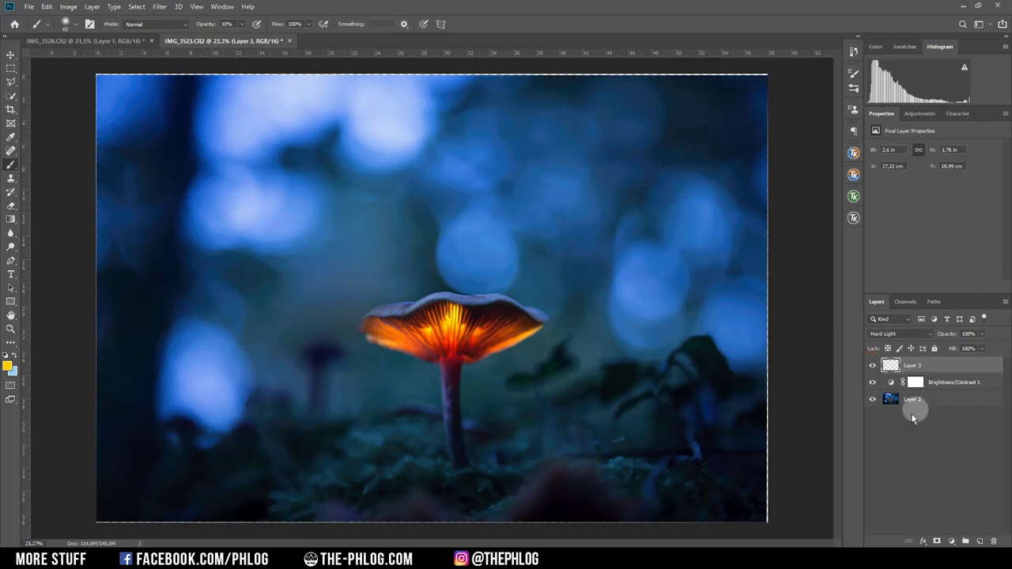
# Merge Layer 3, the brightness adjustment and the photo into one layer
pyautogui.press('shift')
pyautogui.keyDown('shift'); pyautogui.click(917, 399); pyautogui.keyUp('shift')
pyautogui.hotkey('ctrl', 'e')
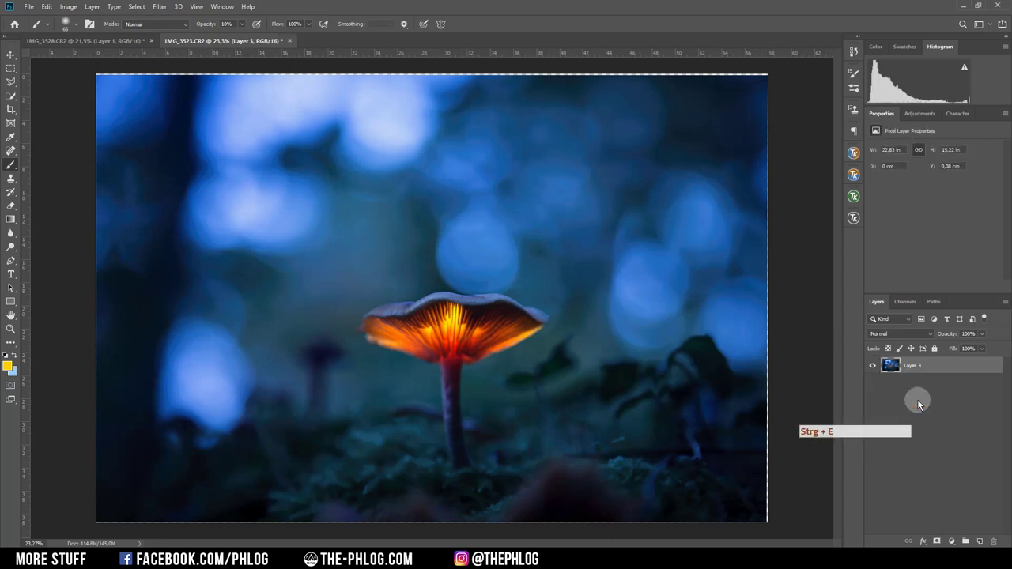
pyautogui.click(159, 6)
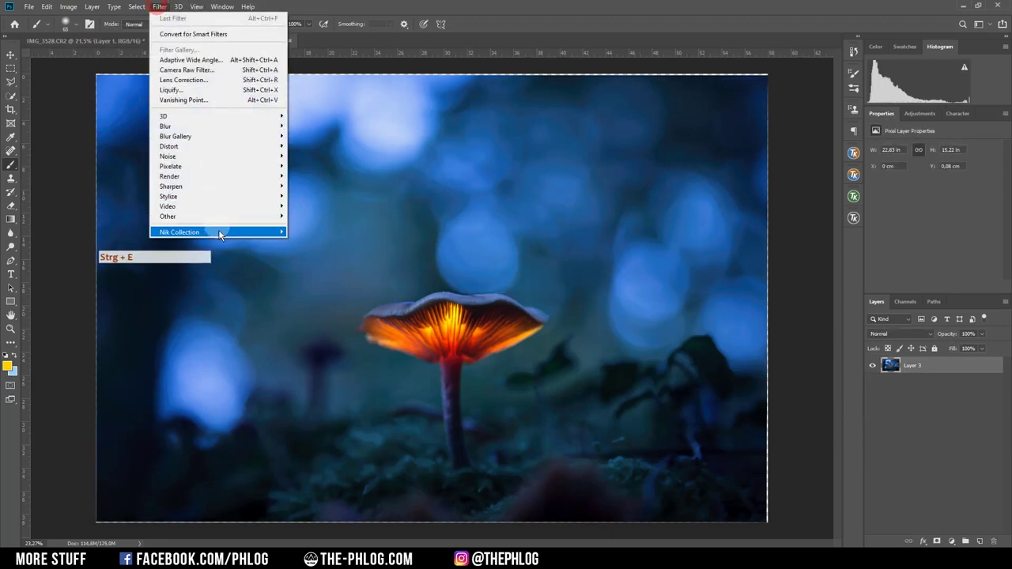
# Apply Color Efex Pro 4's Classical Soft Focus using the Soft Focus 1 method as a new layer
pyautogui.moveTo(190, 232)
pyautogui.click(332, 245)
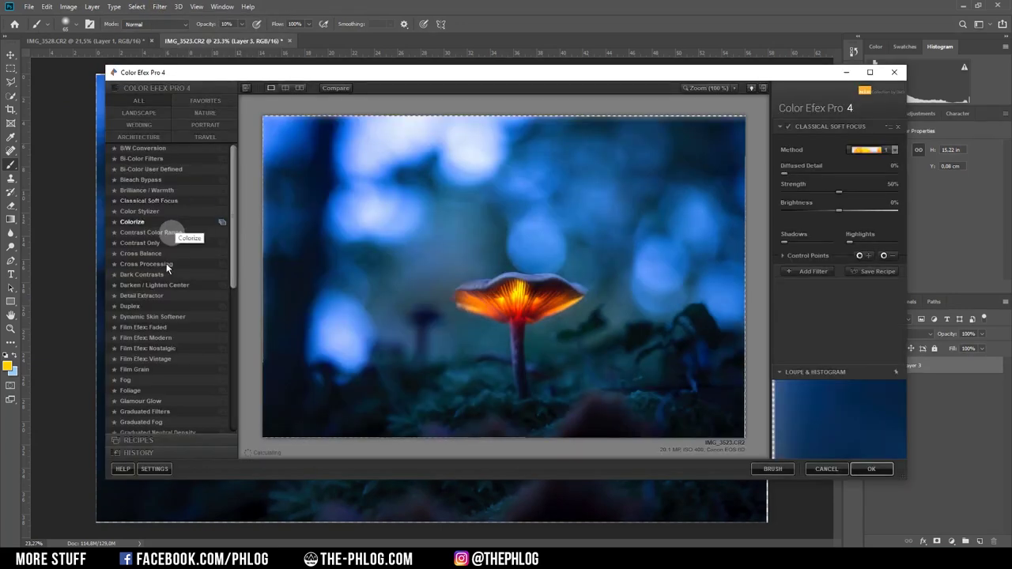
pyautogui.click(170, 201)
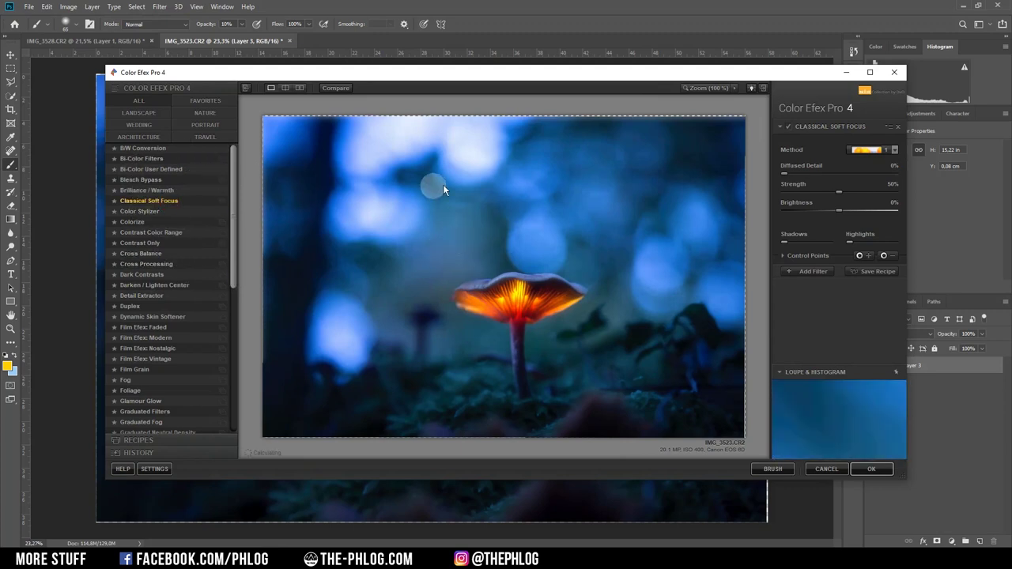
pyautogui.click(787, 127)
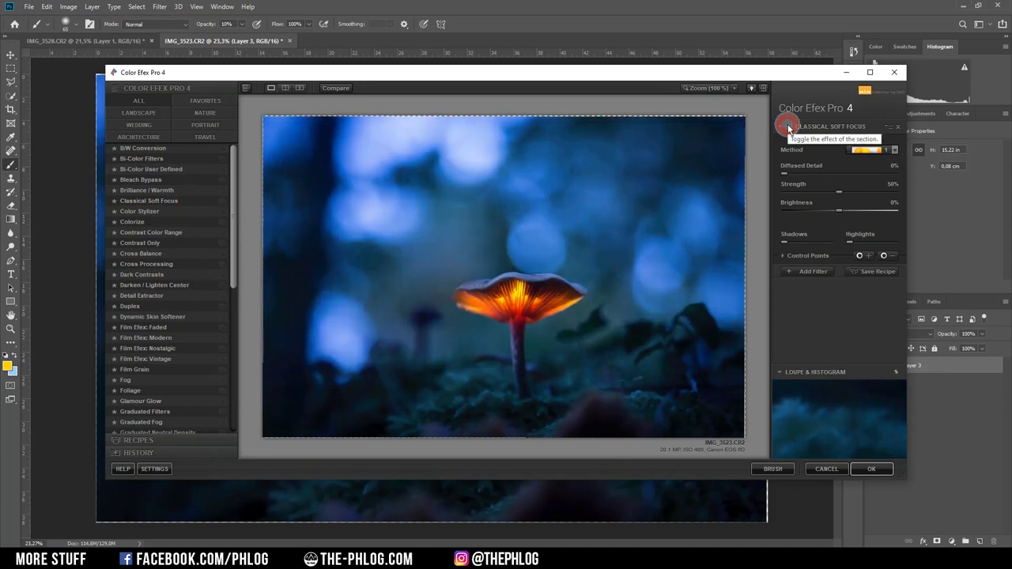
pyautogui.click(788, 127)
pyautogui.click(787, 126)
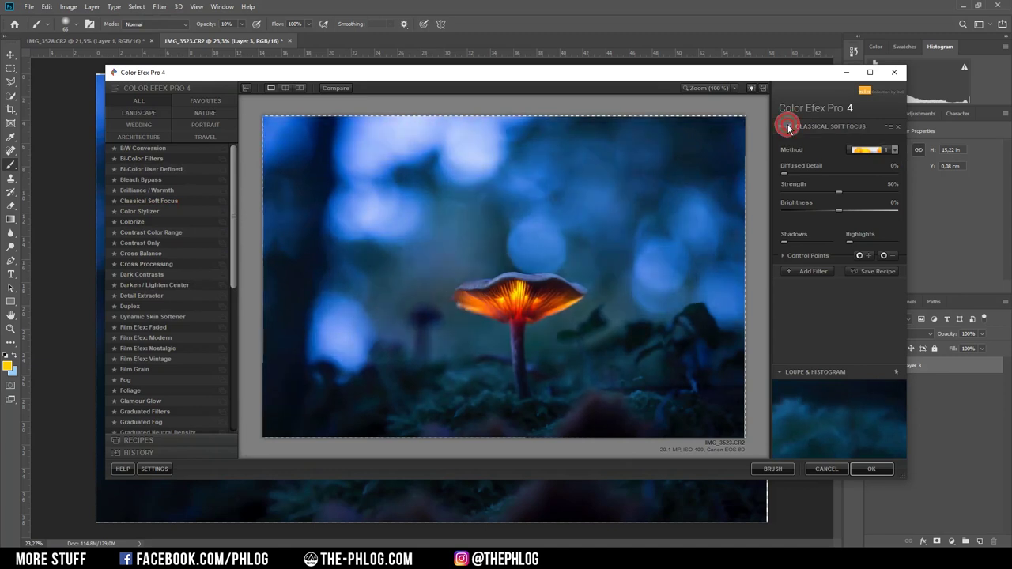
pyautogui.click(868, 149)
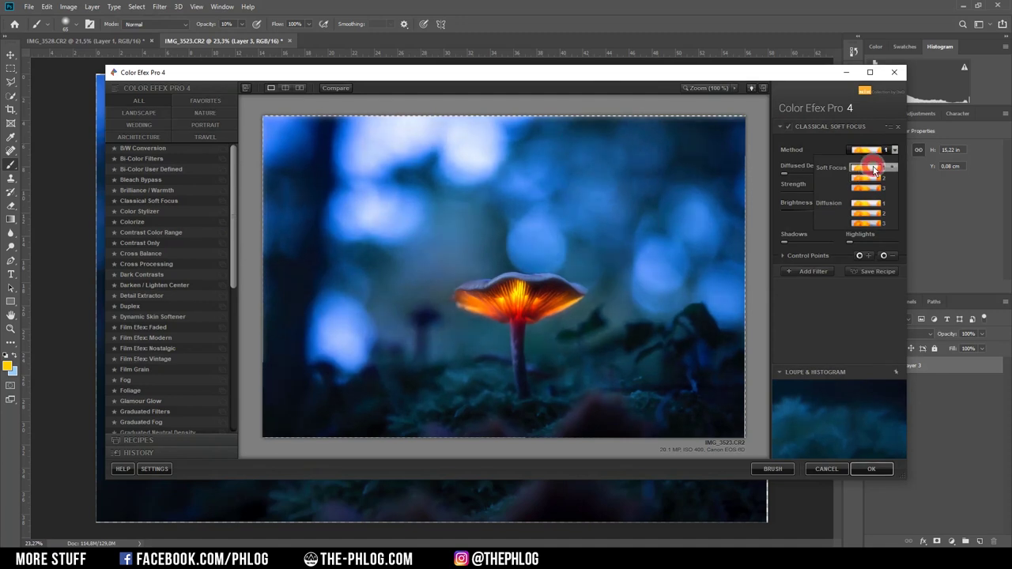
pyautogui.click(874, 168)
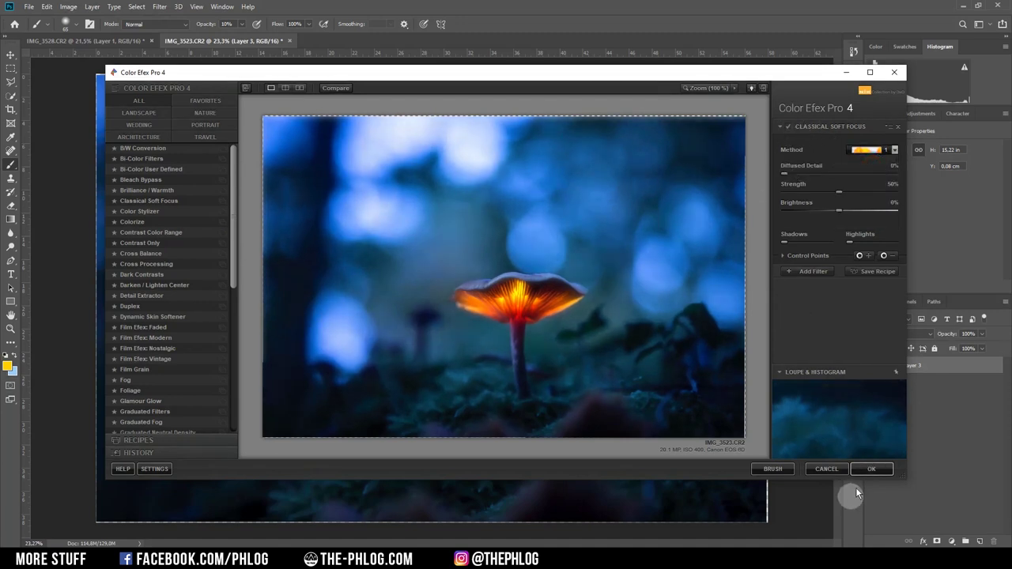
pyautogui.click(871, 469)
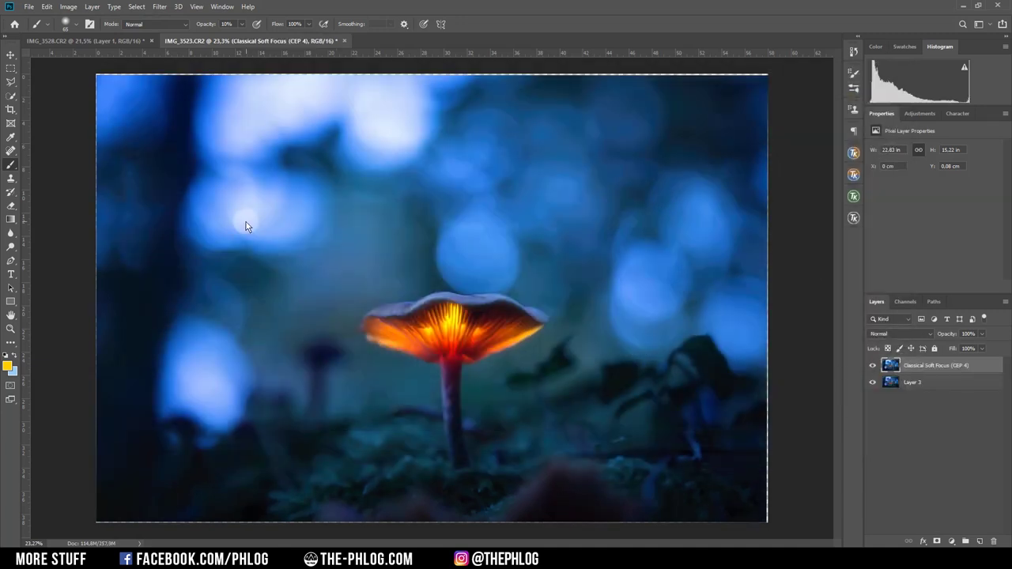
# Add a layer mask to the Classical Soft Focus layer and set the brush to 100% opacity
pyautogui.click(937, 541)
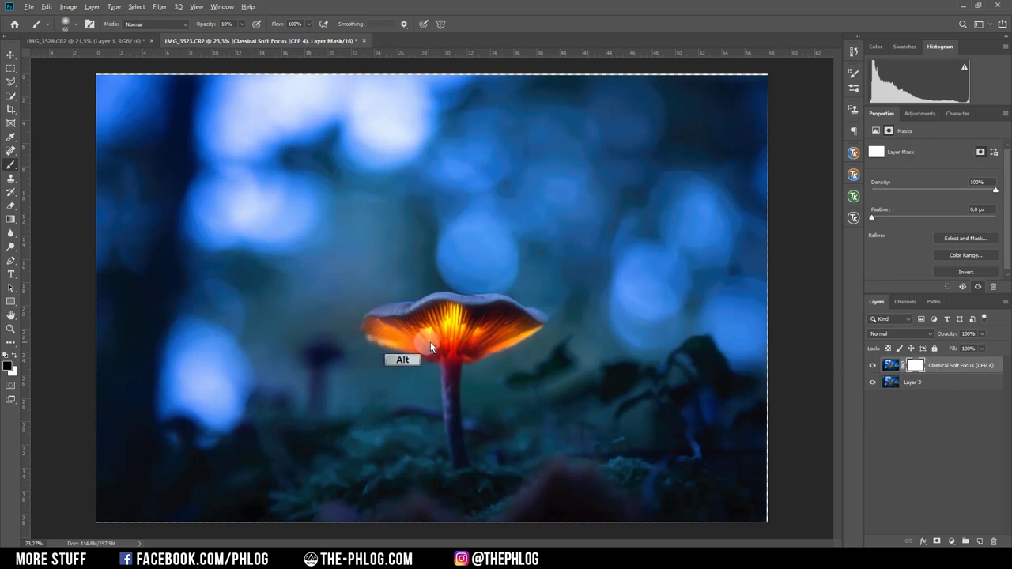
pyautogui.scroll(1, 439, 331)
pyautogui.scroll(1, 455, 341)
pyautogui.scroll(1, 455, 341)
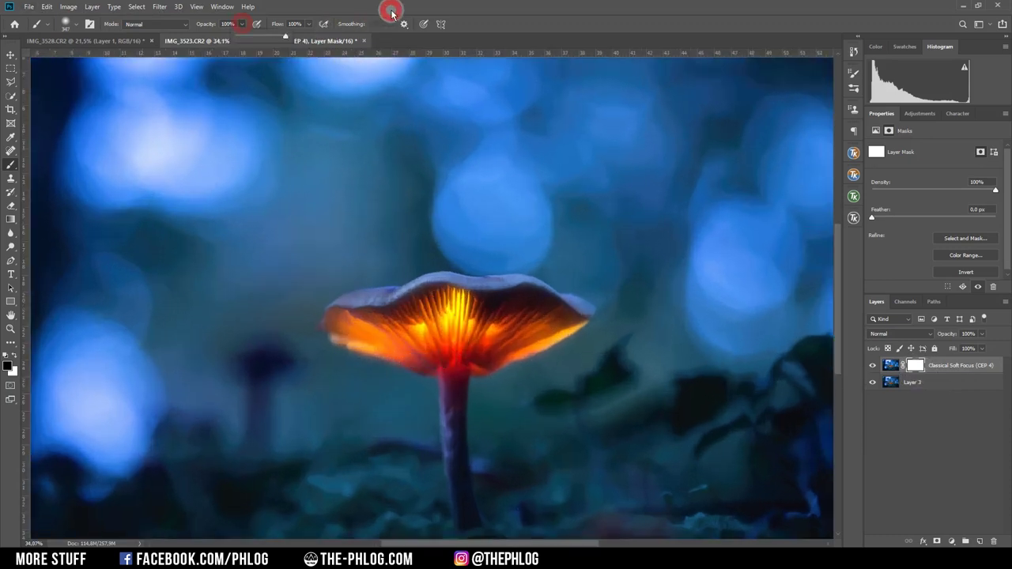
pyautogui.press('0')
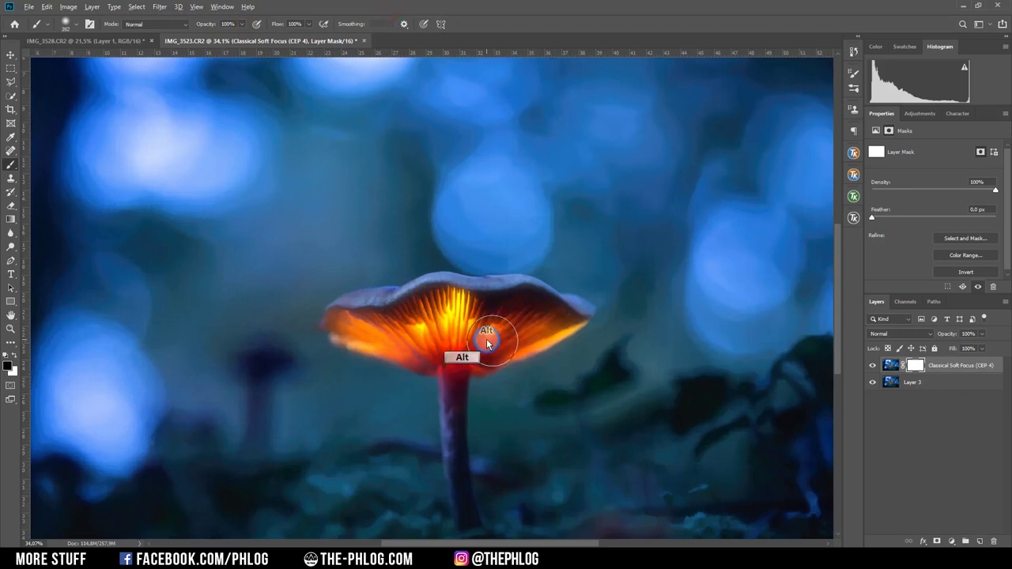
# Paint the mask black over the mushroom and bottom foreground, then compare the result
pyautogui.moveTo(485, 338); pyautogui.dragTo(482, 355)
pyautogui.scroll(-1, 482, 355)
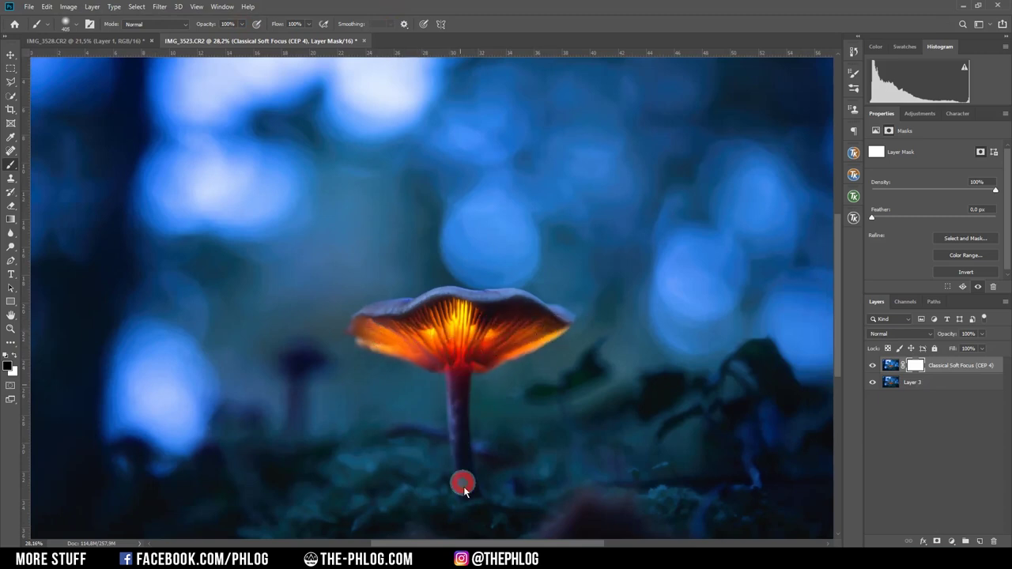
pyautogui.scroll(-2, 468, 488)
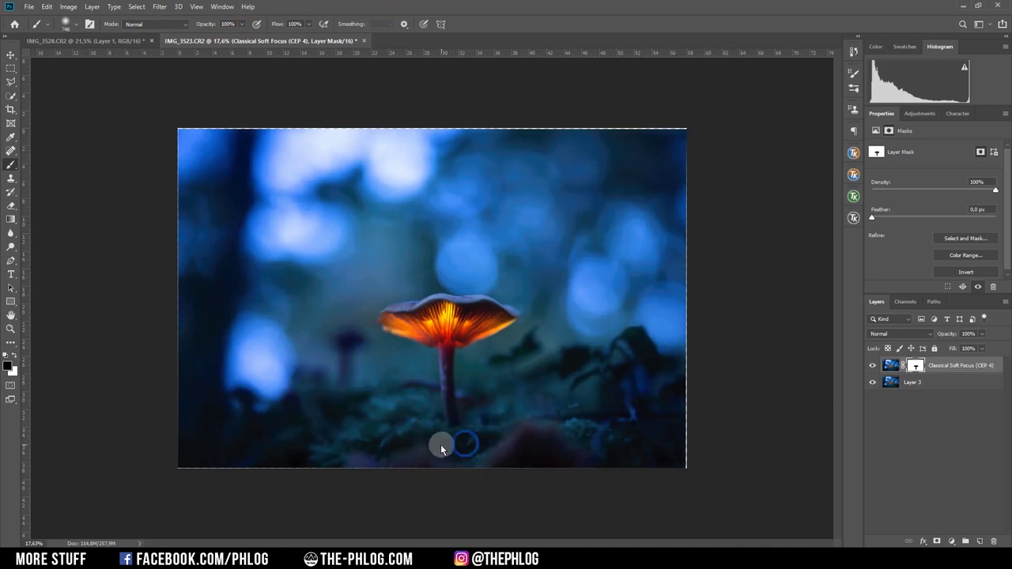
pyautogui.moveTo(348, 449); pyautogui.dragTo(633, 457)
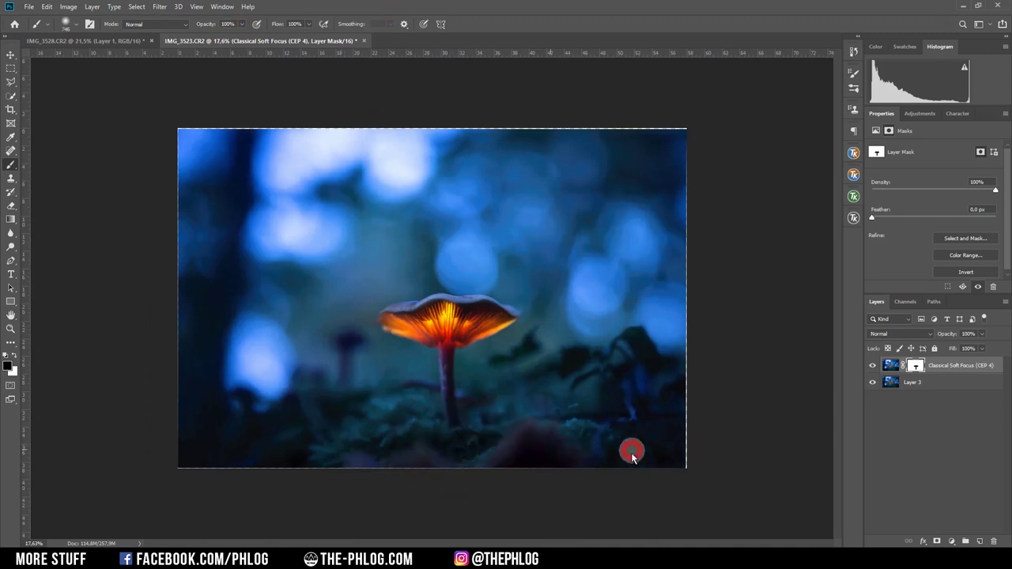
pyautogui.scroll(1, 151, 457)
pyautogui.click(873, 367)
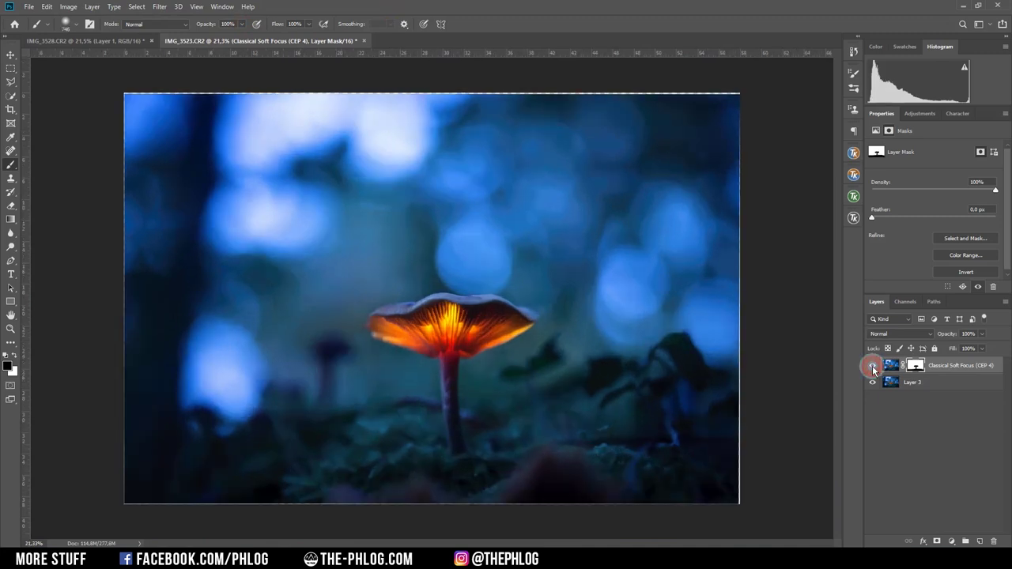
# Merge the Classical Soft Focus layer and the base photo into one layer
pyautogui.hotkey('ctrl', '0')
pyautogui.click(935, 385)
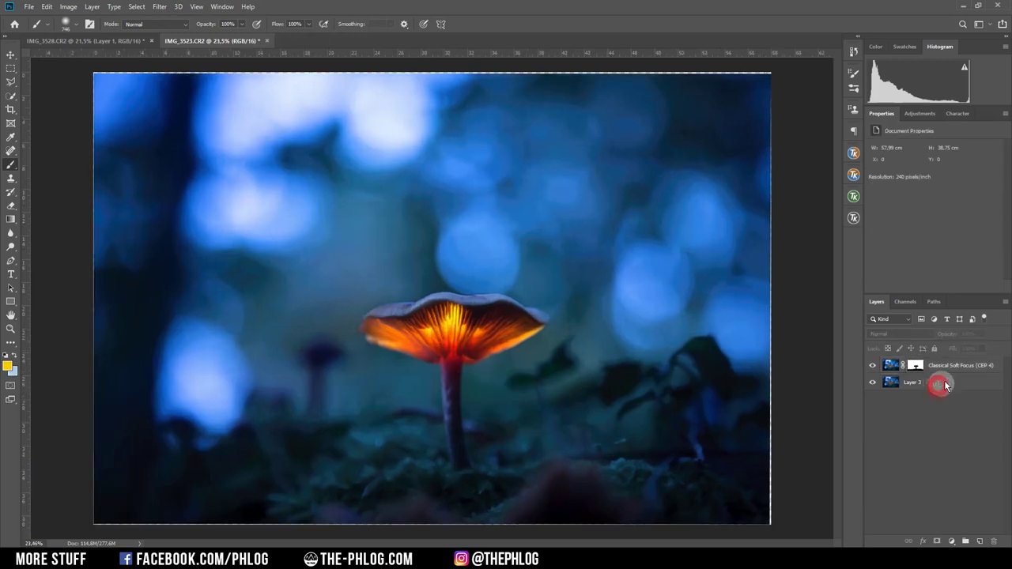
pyautogui.keyDown('shift'); pyautogui.click(959, 372); pyautogui.keyUp('shift')
pyautogui.hotkey('ctrl', 'e')
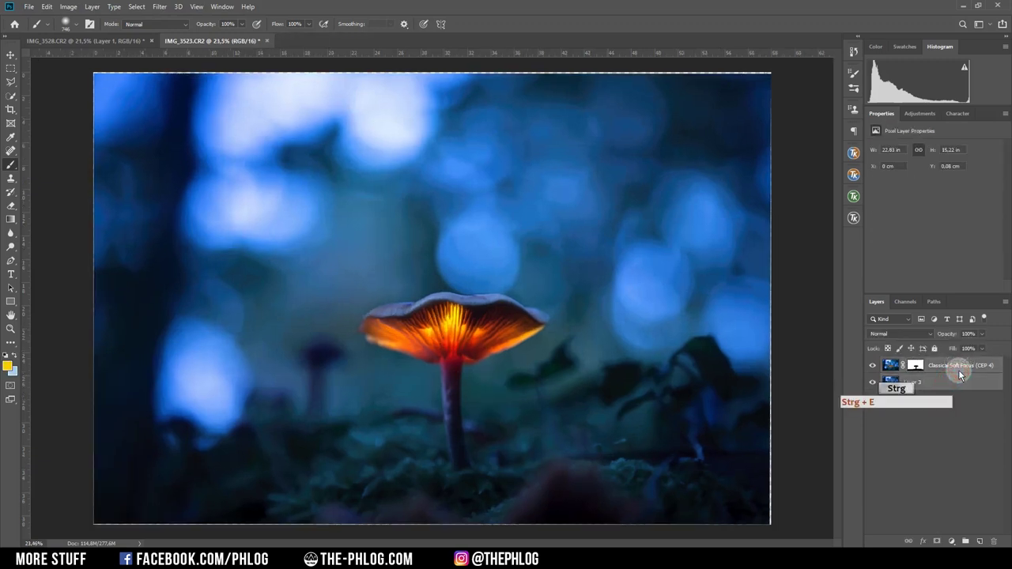
# Crop the image slightly inward on all sides to trim its edges
pyautogui.press('c')
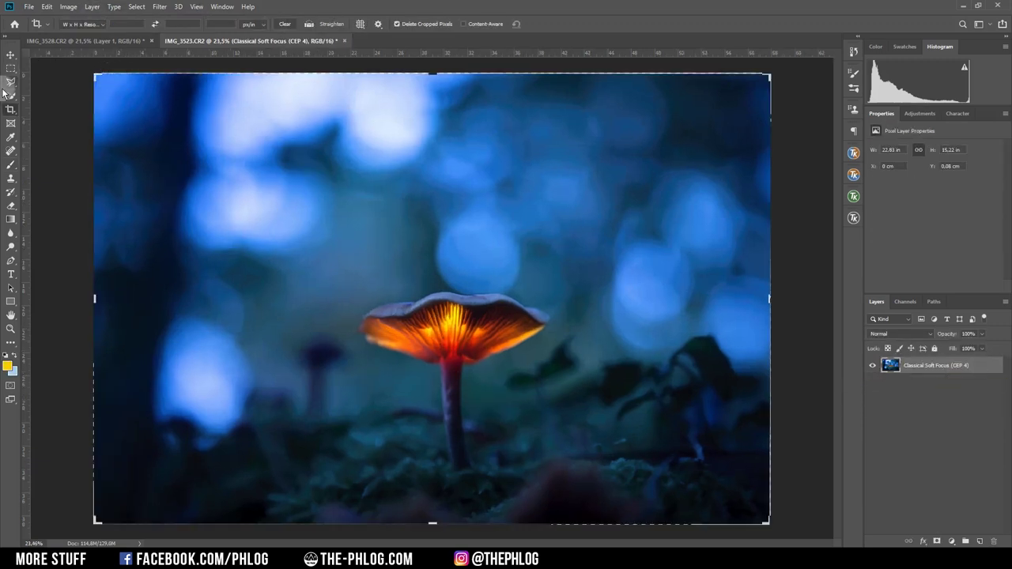
pyautogui.press('Escape')
pyautogui.press('v')
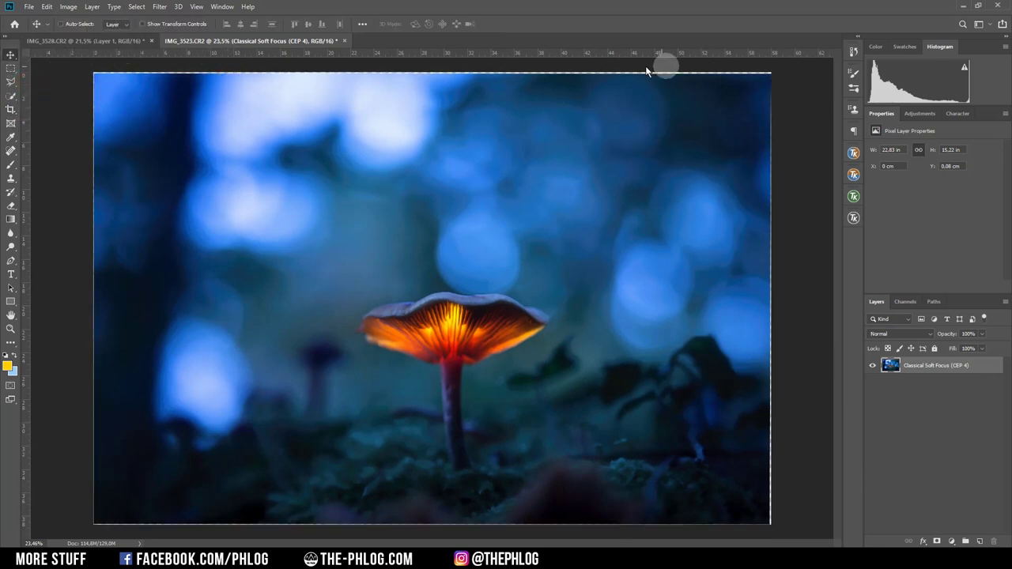
pyautogui.press('c')
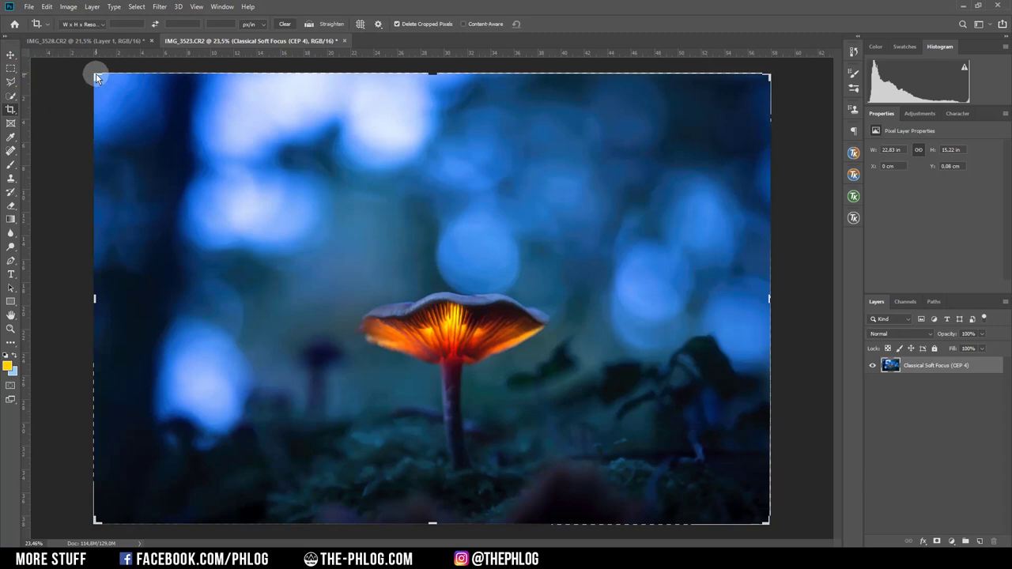
pyautogui.moveTo(96, 76); pyautogui.dragTo(97, 78)
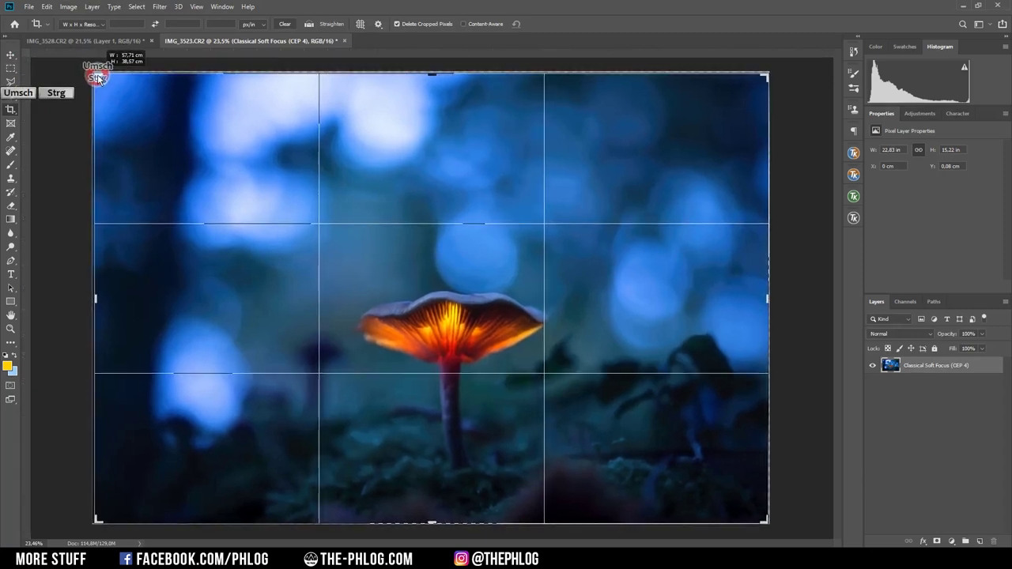
pyautogui.press('Return')
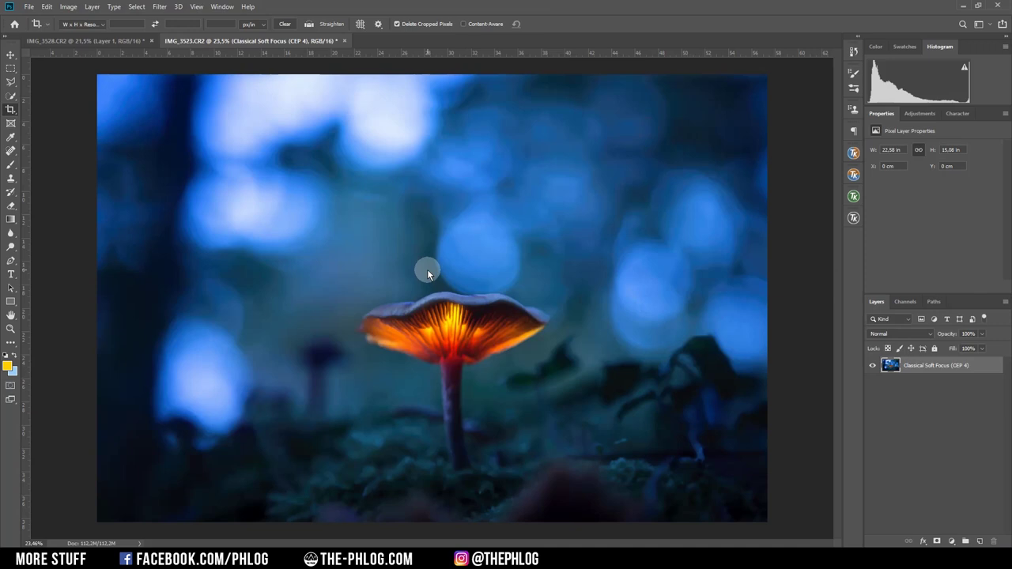
pyautogui.press('v')
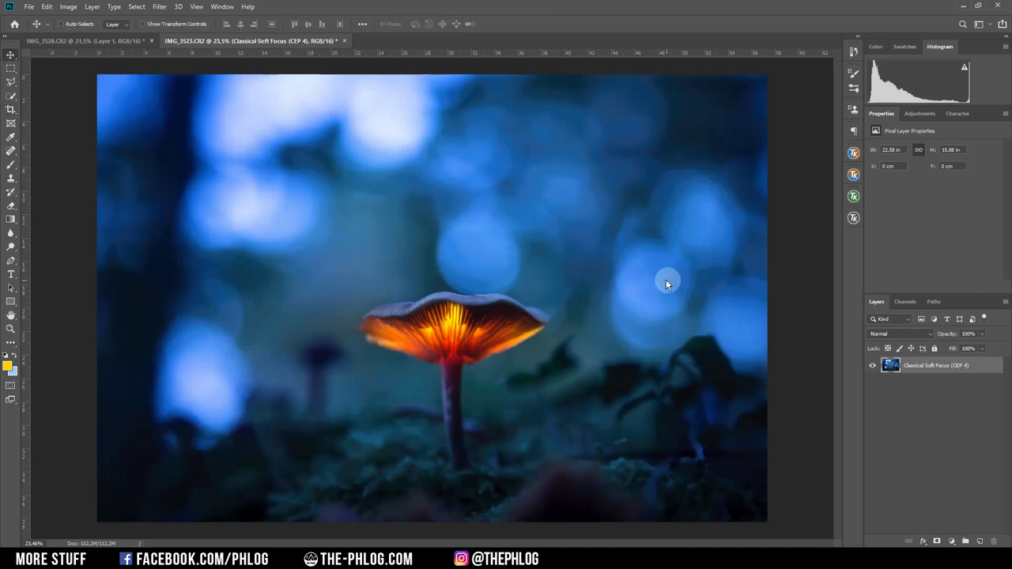